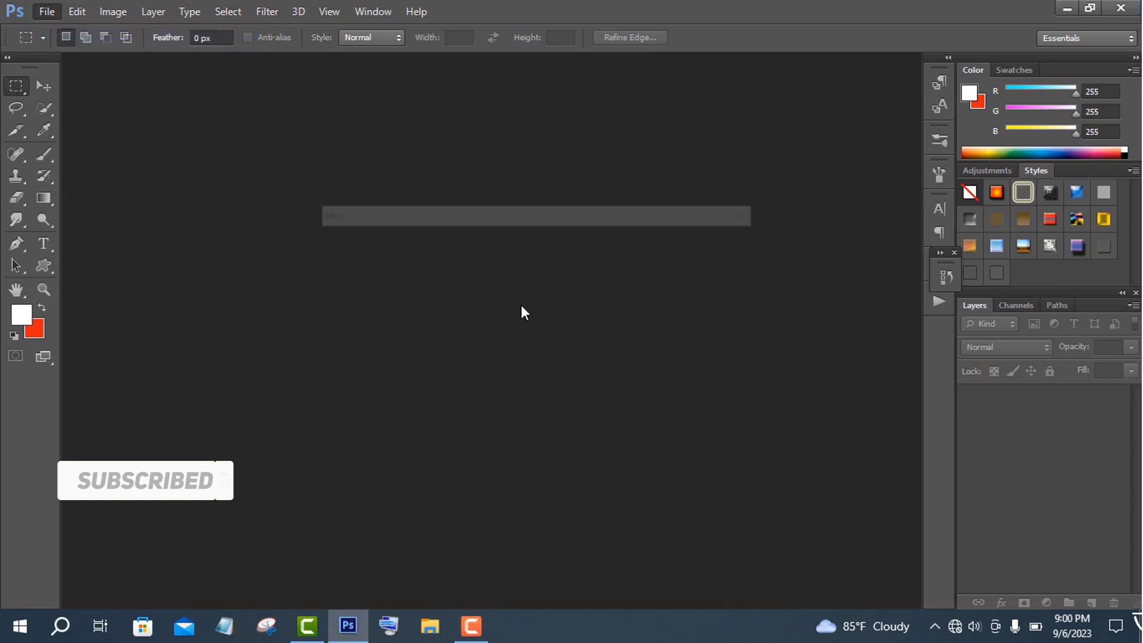
Step: Create the new document and cover it with a black (000000) solid color fill layer
{"action": "left_click", "coordinate": [705, 241]}
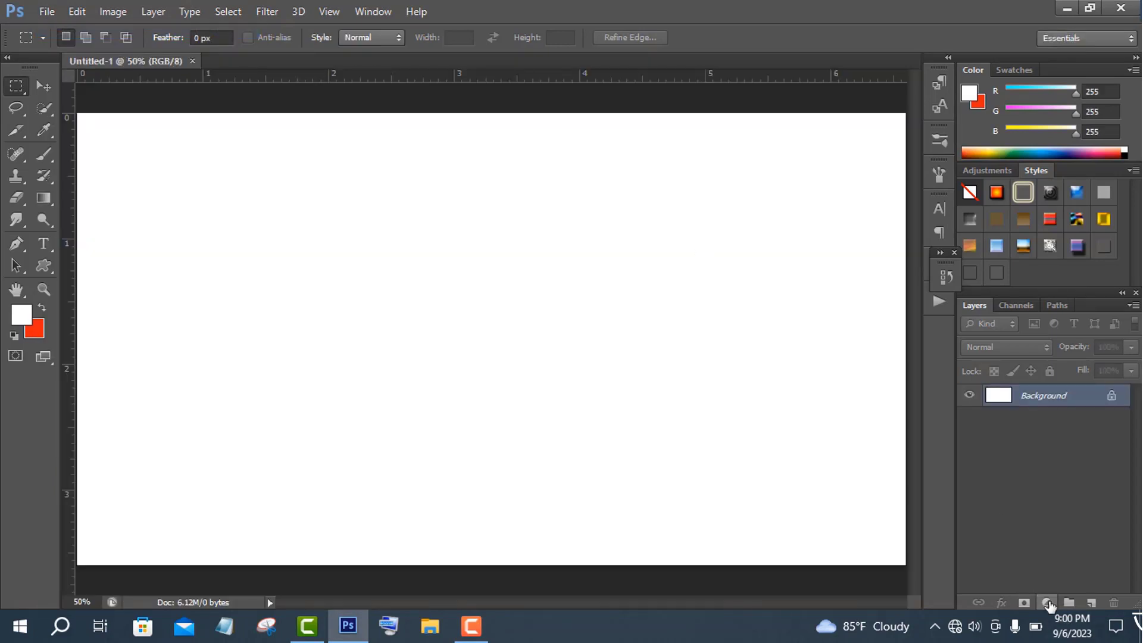
{"action": "left_click", "coordinate": [1047, 602]}
{"action": "left_click", "coordinate": [1031, 240]}
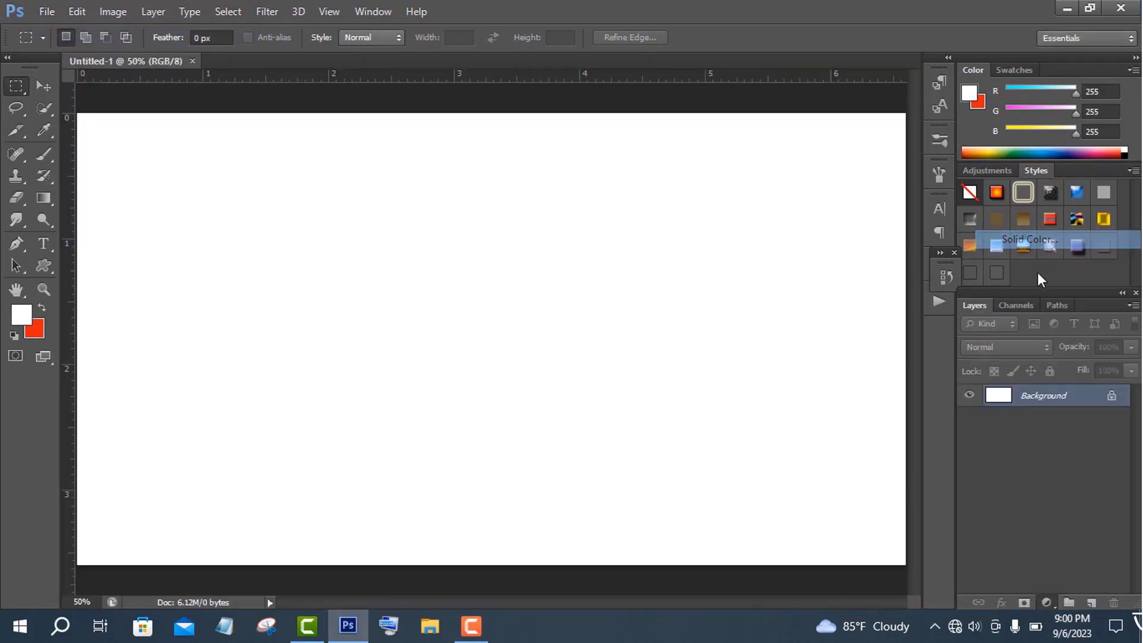
{"action": "left_click", "coordinate": [694, 474]}
{"action": "left_click", "coordinate": [1121, 251]}
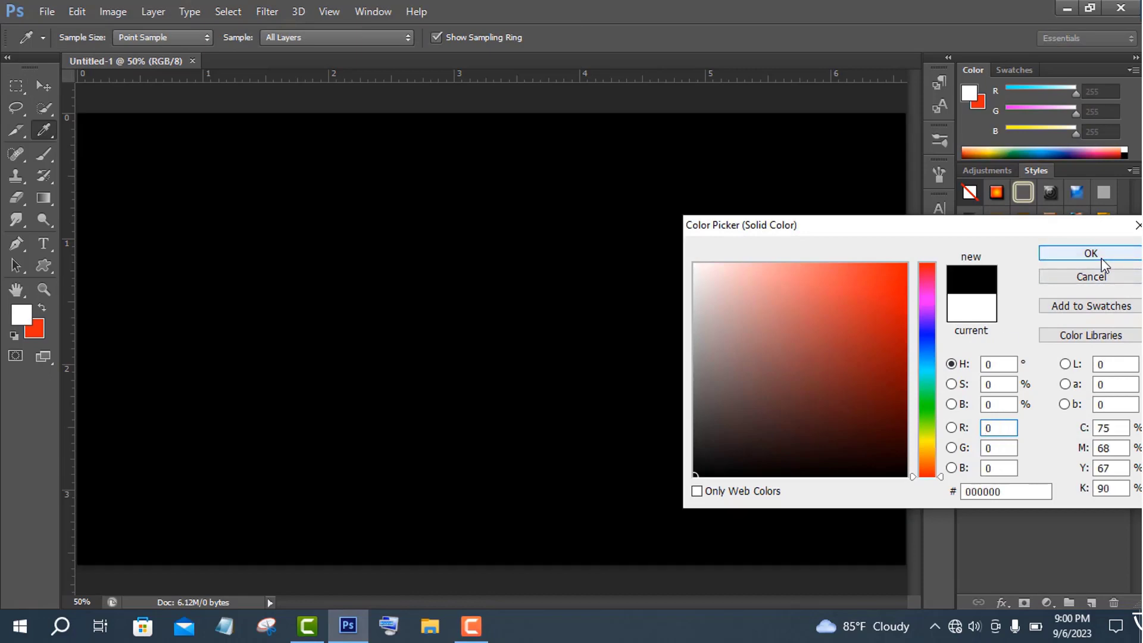
Step: Draw a thin vertical white rectangle about 14 px wide and 210 px high in the canvas's upper middle
{"action": "left_click", "coordinate": [44, 266]}
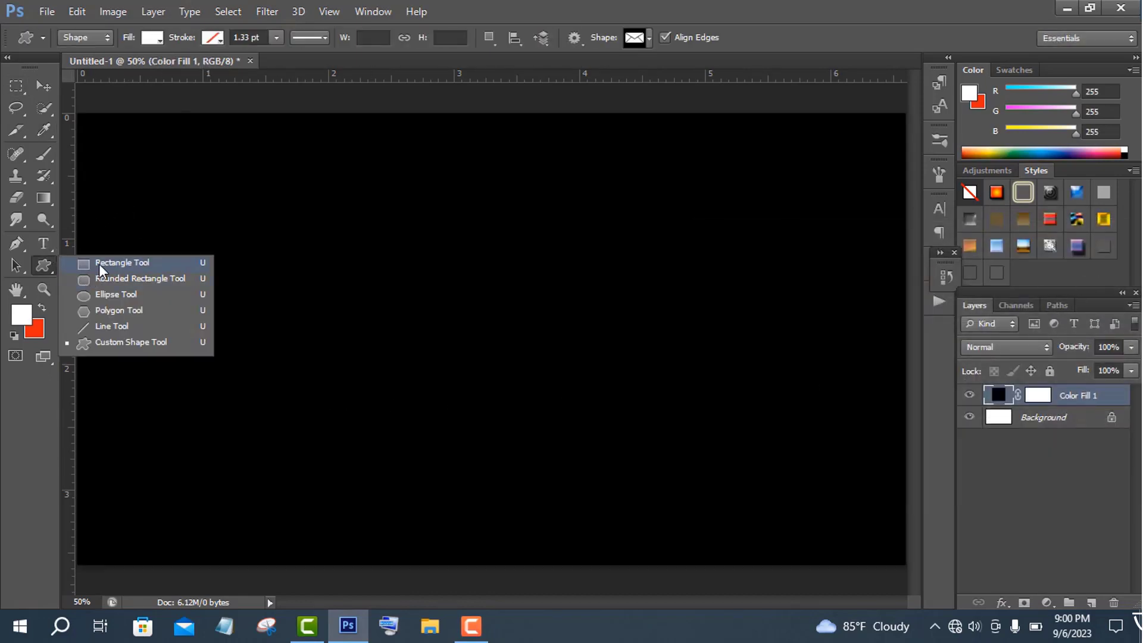
{"action": "left_click", "coordinate": [99, 263]}
{"action": "left_click_drag", "start_coordinate": [473, 231], "coordinate": [476, 317]}
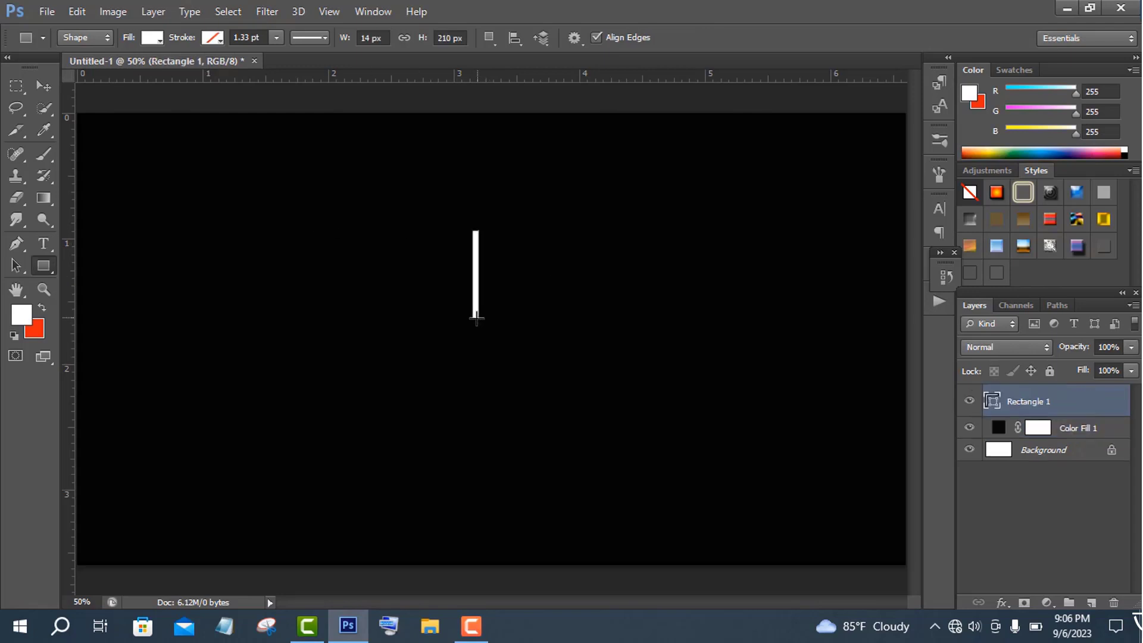
Step: Rasterize the white rectangle and apply the Stylize Wind filter to it with the Wind method
{"action": "left_click", "coordinate": [43, 90]}
{"action": "left_click", "coordinate": [267, 13]}
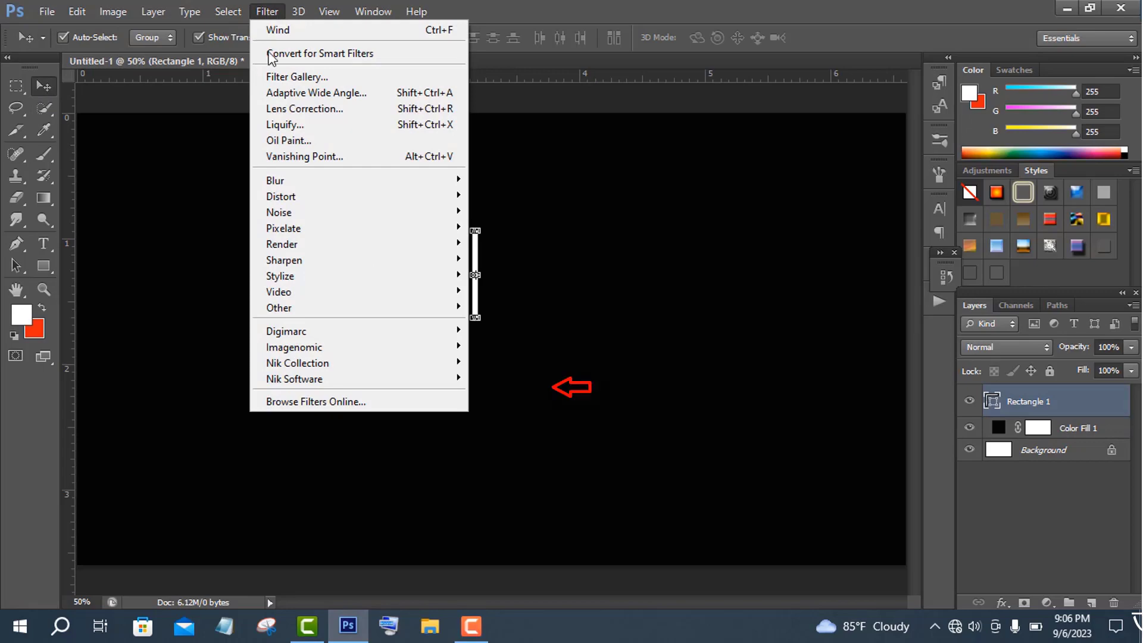
{"action": "mouse_move", "coordinate": [319, 277]}
{"action": "left_click", "coordinate": [505, 390]}
{"action": "left_click", "coordinate": [539, 248]}
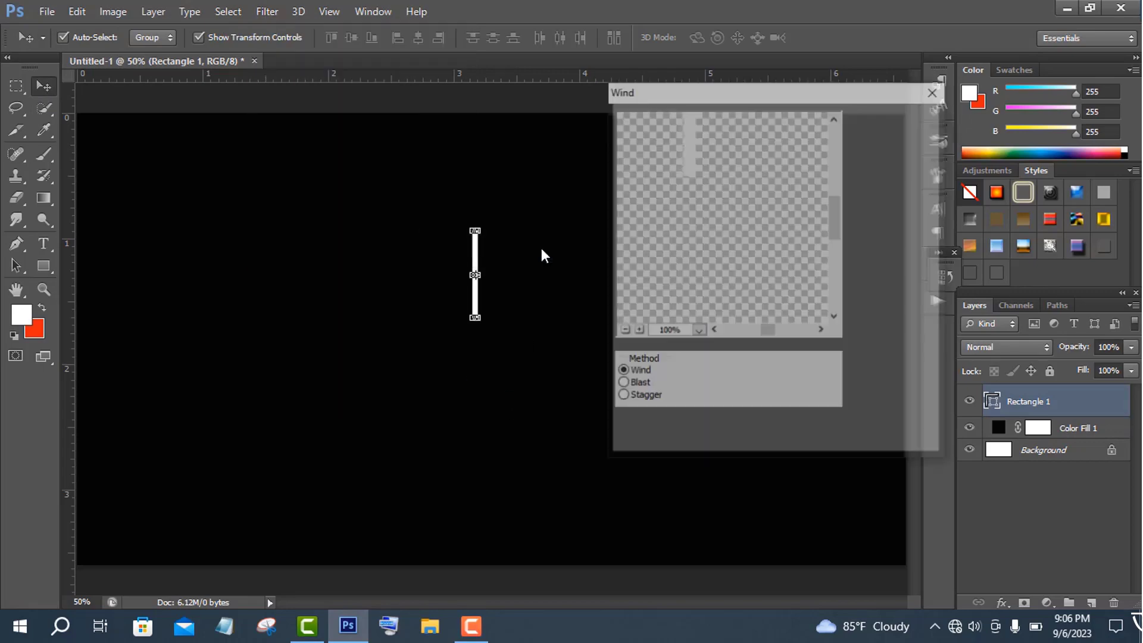
{"action": "left_click", "coordinate": [893, 122]}
Step: Hide the transform controls and reapply the Wind filter several more times to lengthen the rectangle's streaks
{"action": "left_click", "coordinate": [199, 37]}
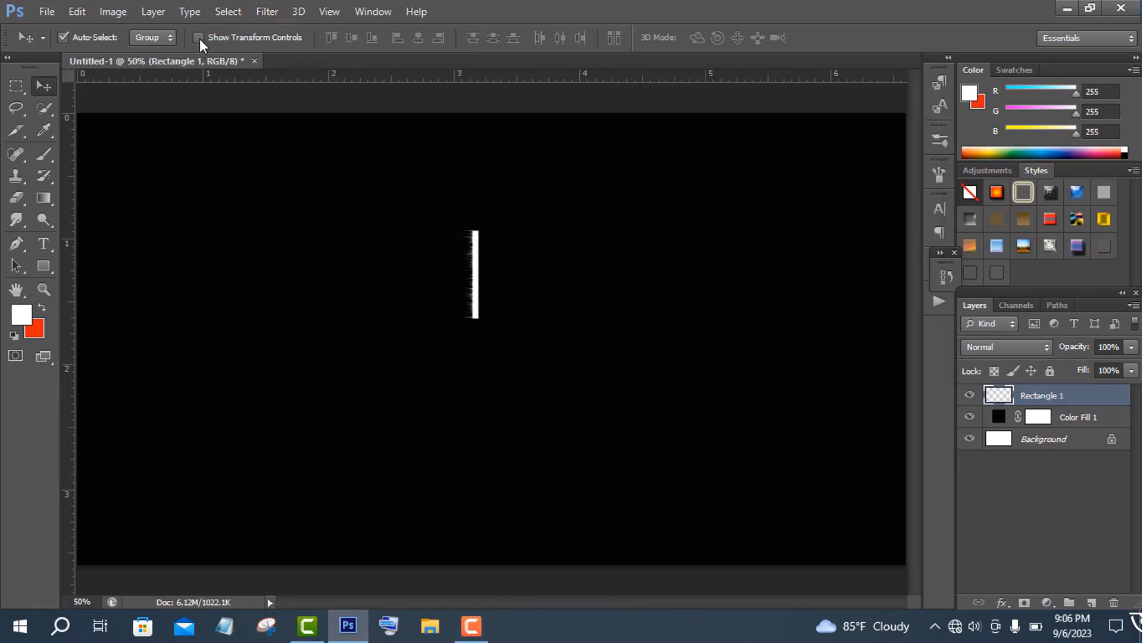
{"action": "key", "text": "ctrl+f"}
{"action": "key", "text": "ctrl+f"}
{"action": "key", "text": "ctrl+f"}
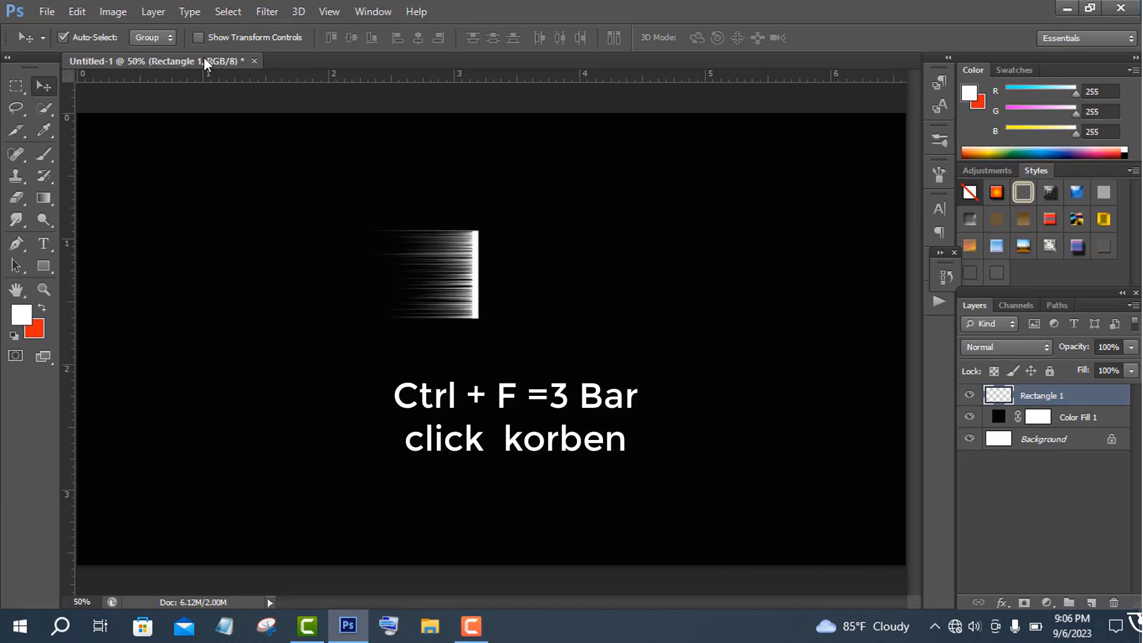
{"action": "key", "text": "ctrl+f"}
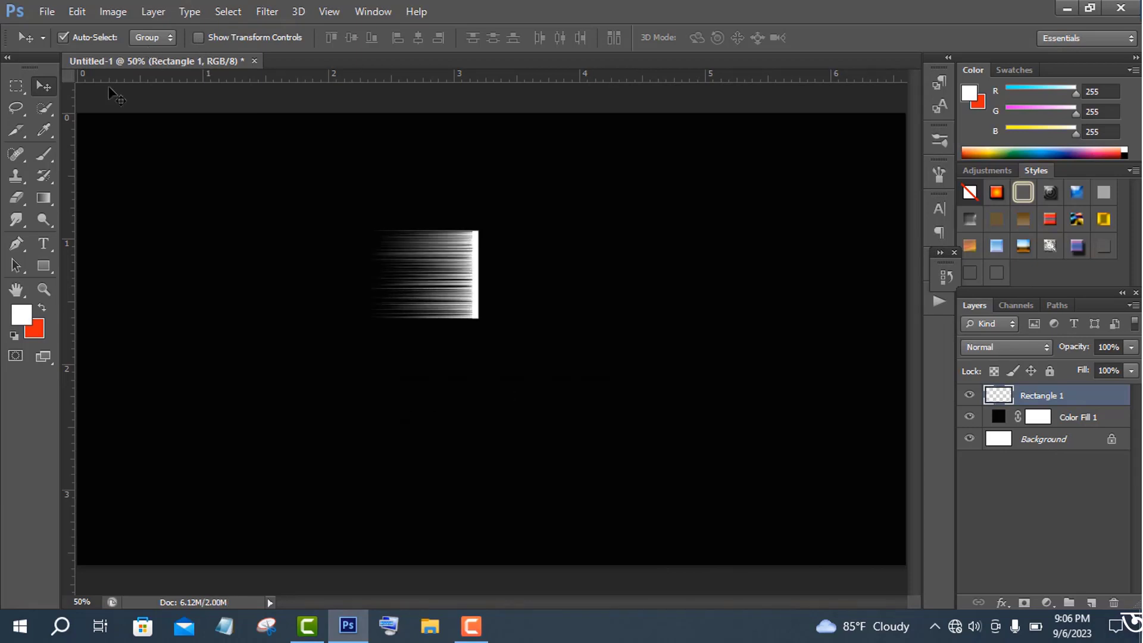
Step: Warp the streaked shape into a petal, bulging its right edge outward and pinching its left corners together into a point
{"action": "key", "text": "ctrl+t"}
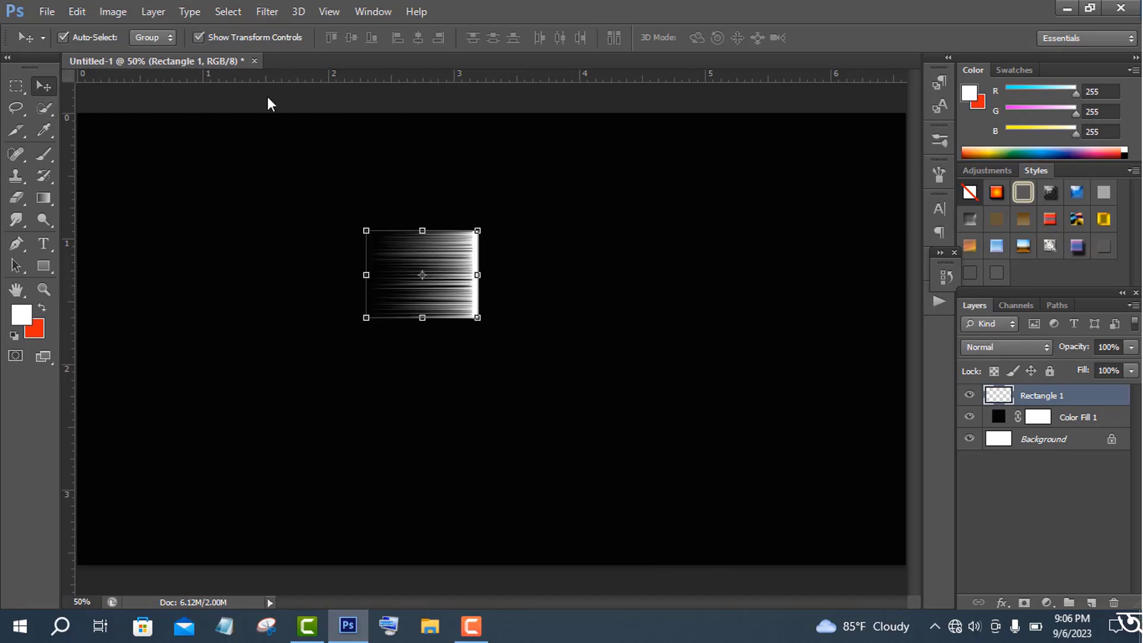
{"action": "left_click", "coordinate": [791, 38]}
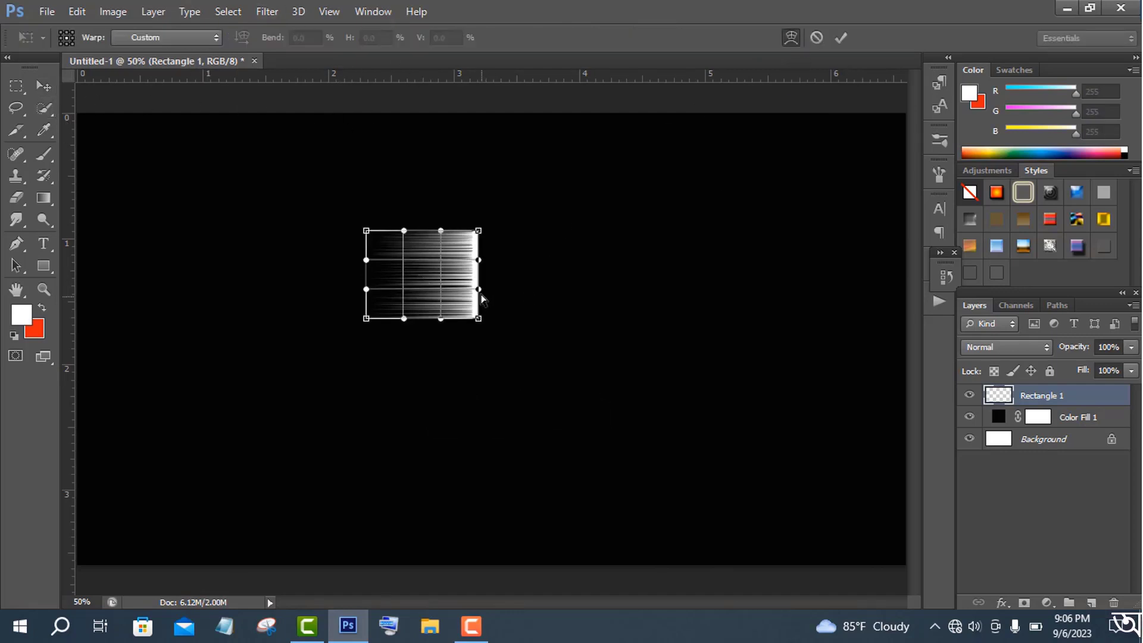
{"action": "left_click_drag", "start_coordinate": [479, 290], "coordinate": [523, 287]}
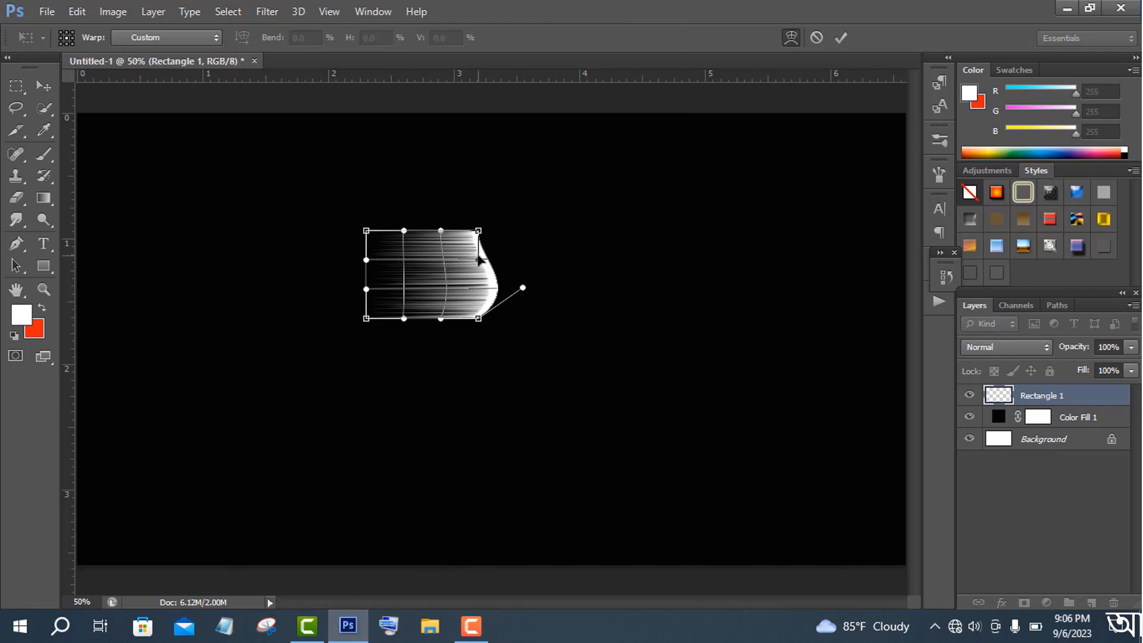
{"action": "left_click_drag", "start_coordinate": [480, 256], "coordinate": [556, 288]}
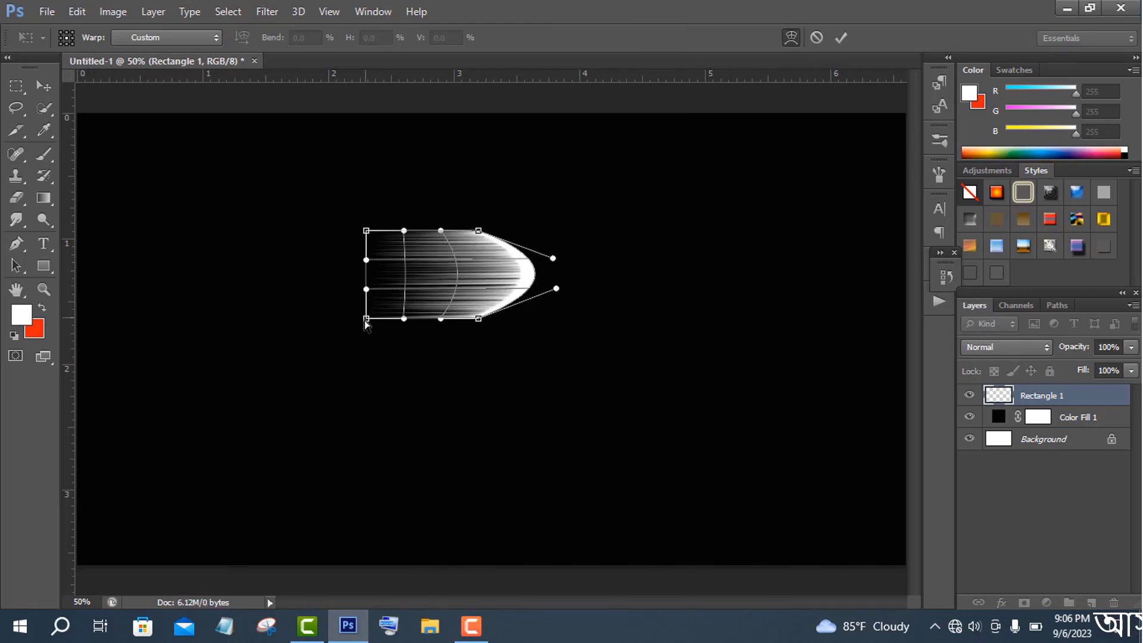
{"action": "left_click_drag", "start_coordinate": [366, 320], "coordinate": [319, 271]}
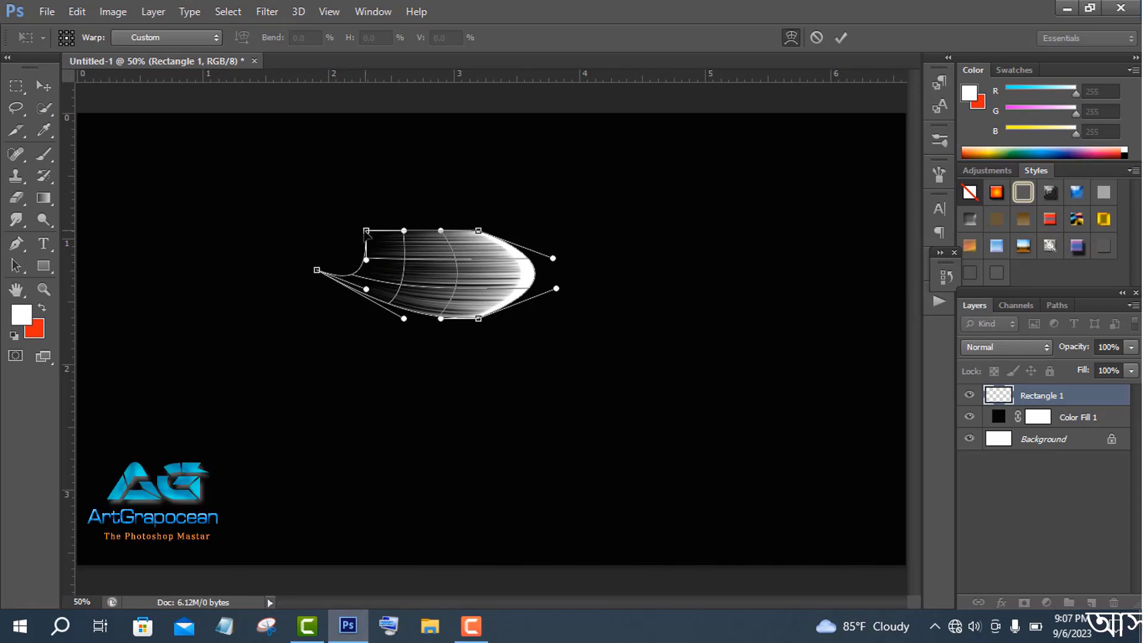
{"action": "left_click_drag", "start_coordinate": [366, 231], "coordinate": [304, 259]}
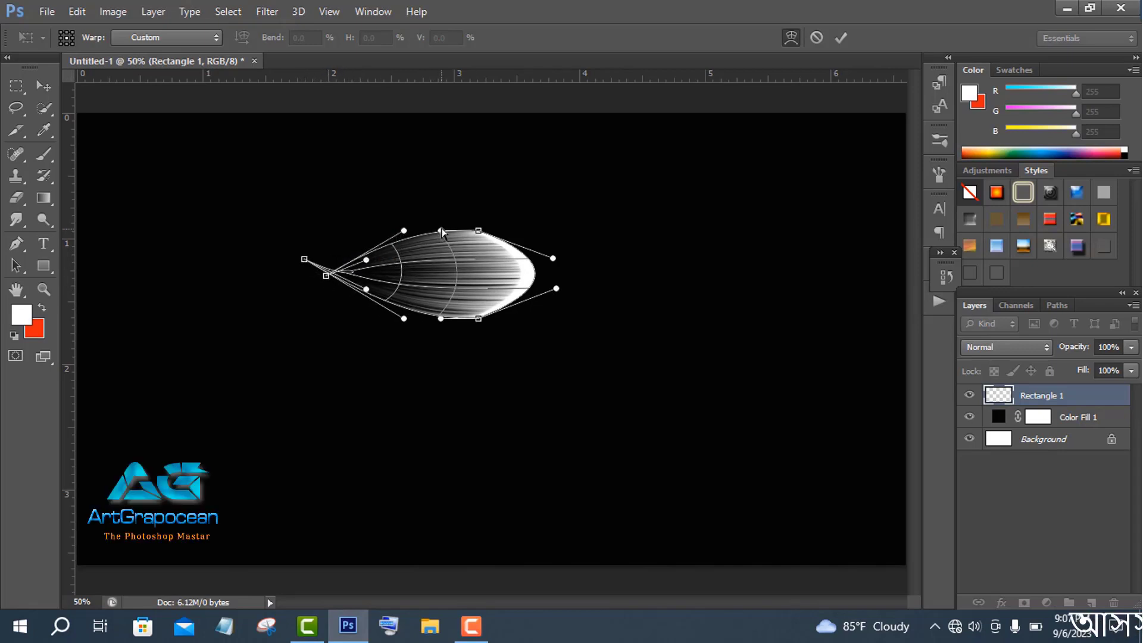
{"action": "left_click_drag", "start_coordinate": [442, 232], "coordinate": [432, 224]}
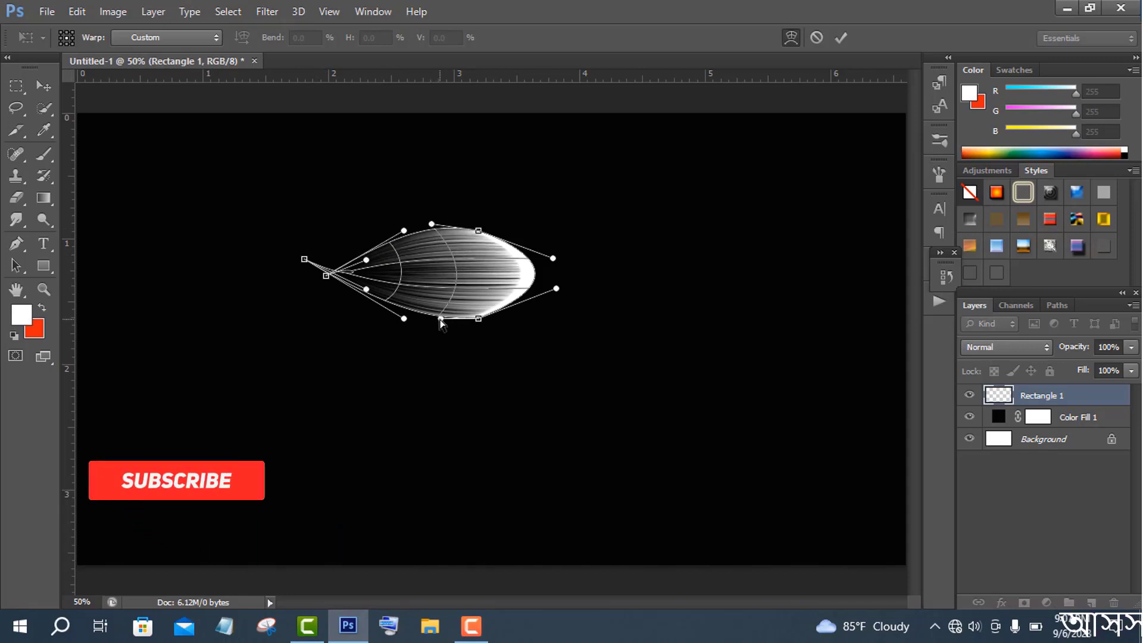
{"action": "left_click_drag", "start_coordinate": [440, 319], "coordinate": [440, 326]}
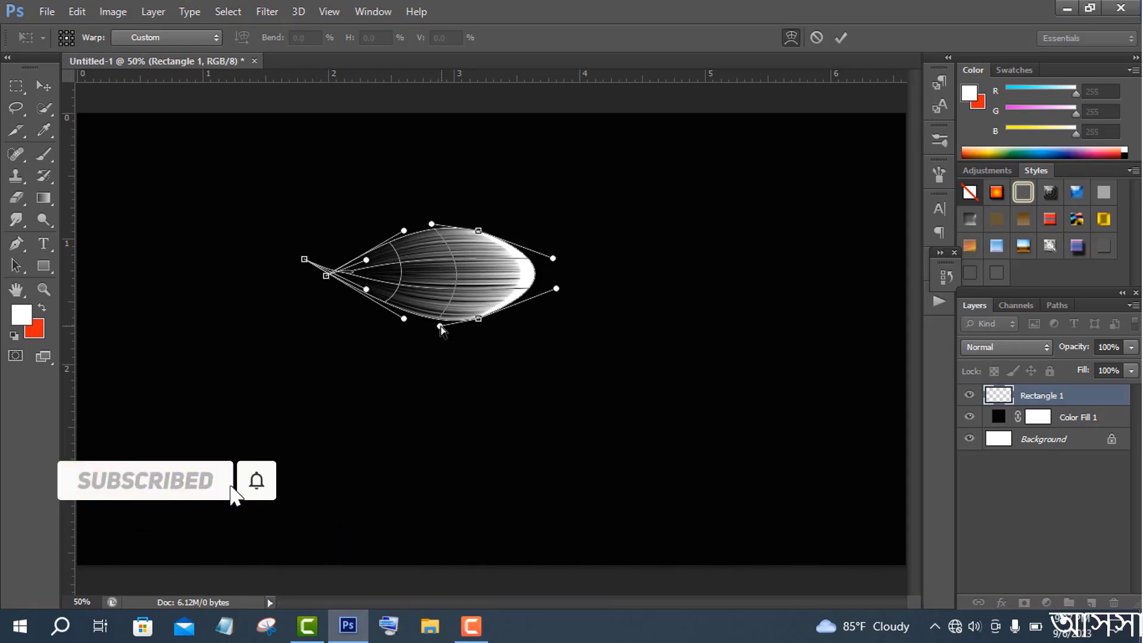
{"action": "left_click", "coordinate": [842, 38]}
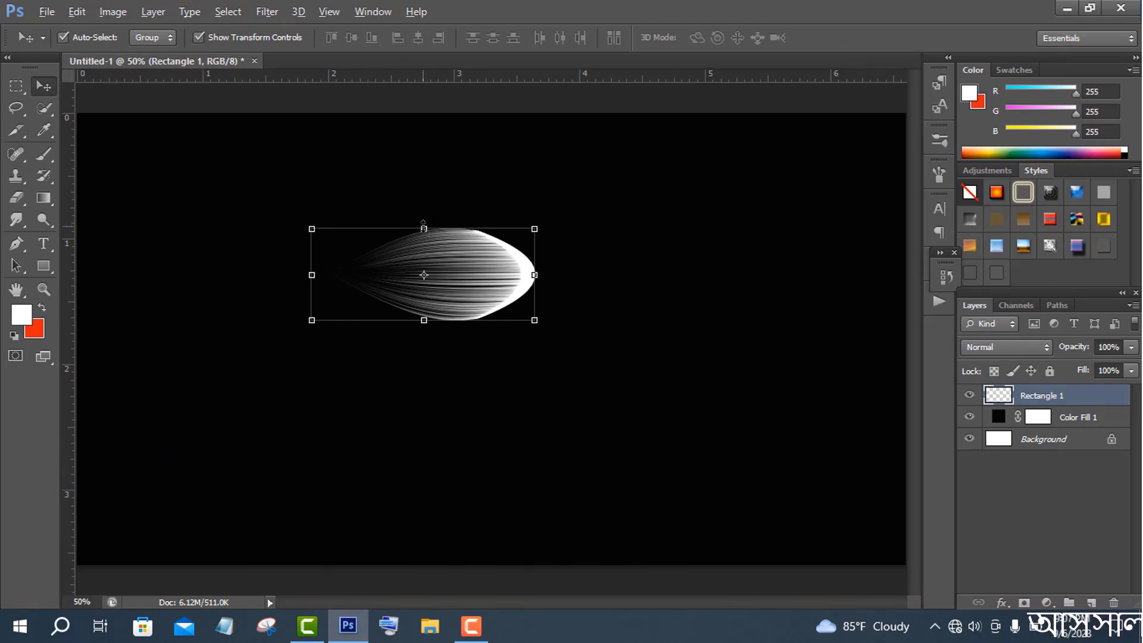
Step: Scale the petal's height to about 74.66% and shorten it slightly from its right end
{"action": "left_click_drag", "start_coordinate": [424, 225], "coordinate": [423, 240]}
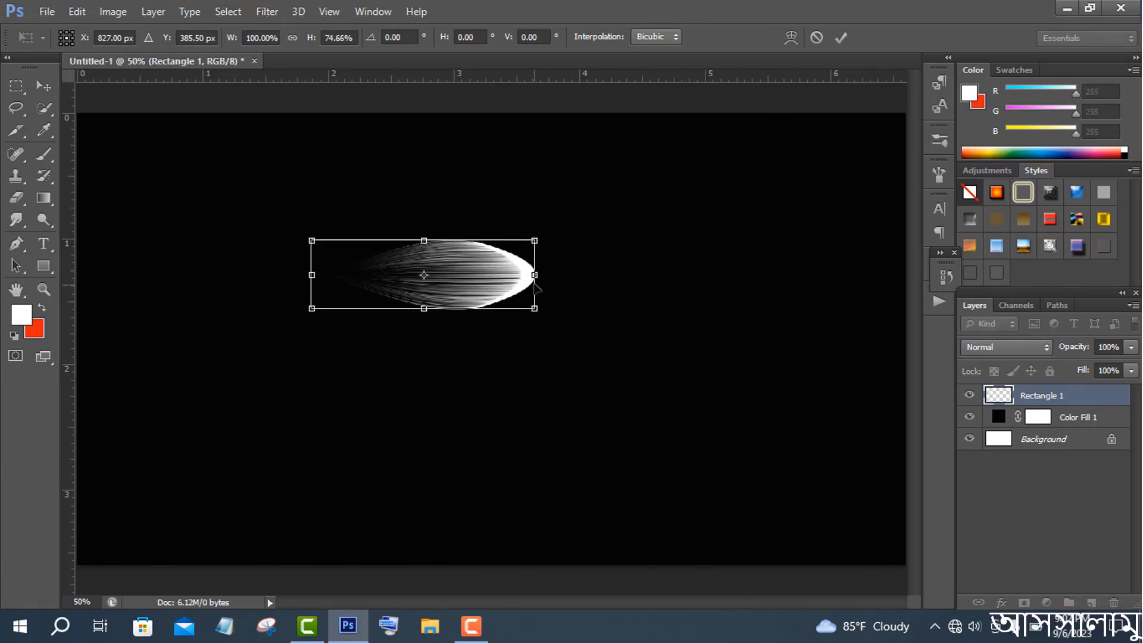
{"action": "left_click_drag", "start_coordinate": [535, 275], "coordinate": [511, 275]}
{"action": "left_click", "coordinate": [841, 38]}
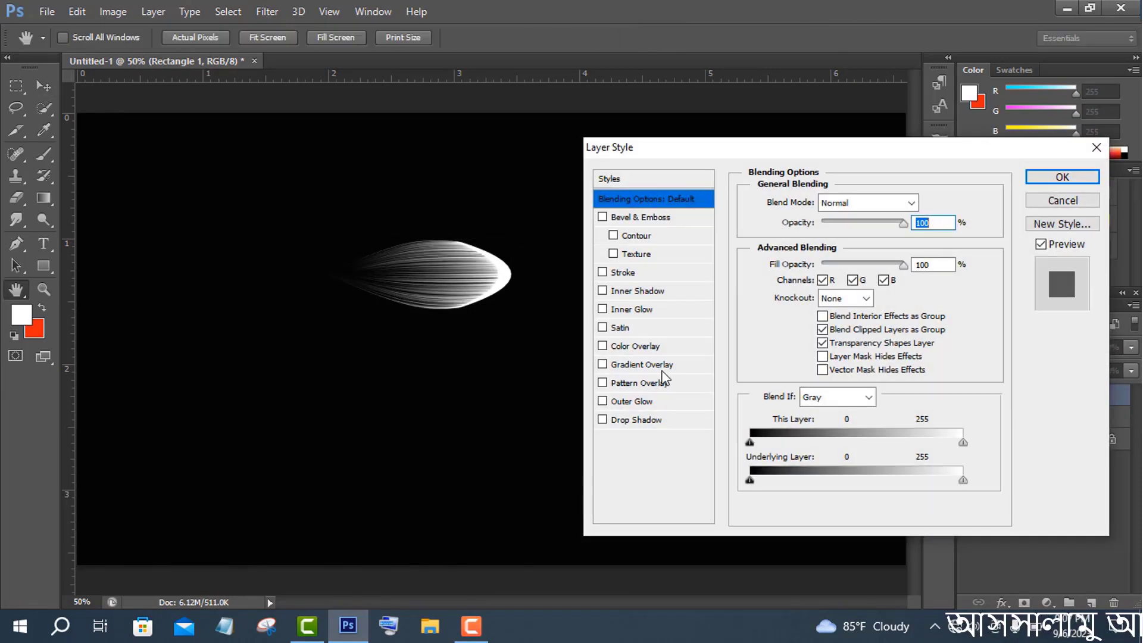
Step: Add a Gradient Overlay to the petal layer using the Chrome gradient preset
{"action": "left_click", "coordinate": [642, 365]}
{"action": "left_click", "coordinate": [853, 242]}
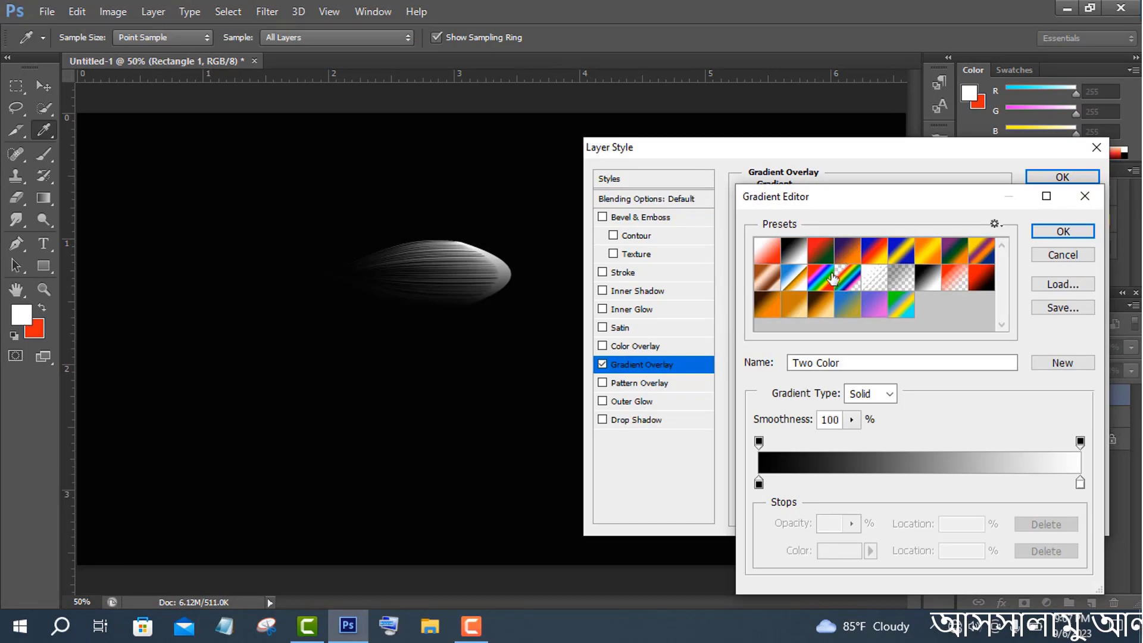
{"action": "left_click", "coordinate": [767, 260]}
{"action": "left_click", "coordinate": [784, 289]}
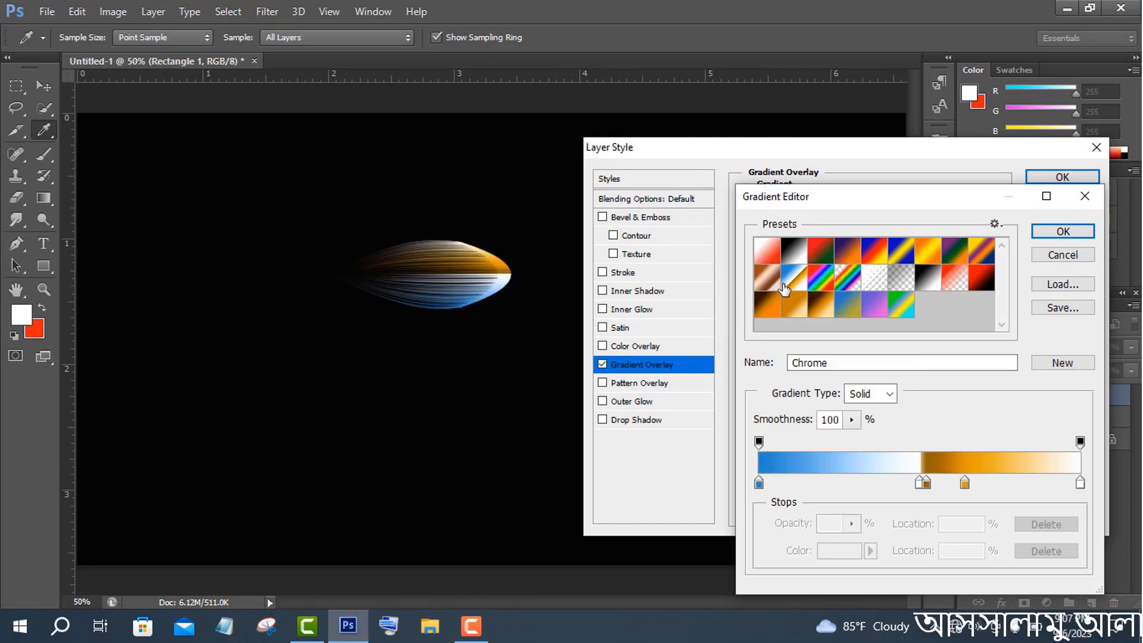
{"action": "left_click", "coordinate": [1063, 231]}
Step: Add Bevel & Emboss with Texture and a double-peaked Contour to the petal, and apply the layer style
{"action": "left_click", "coordinate": [648, 255]}
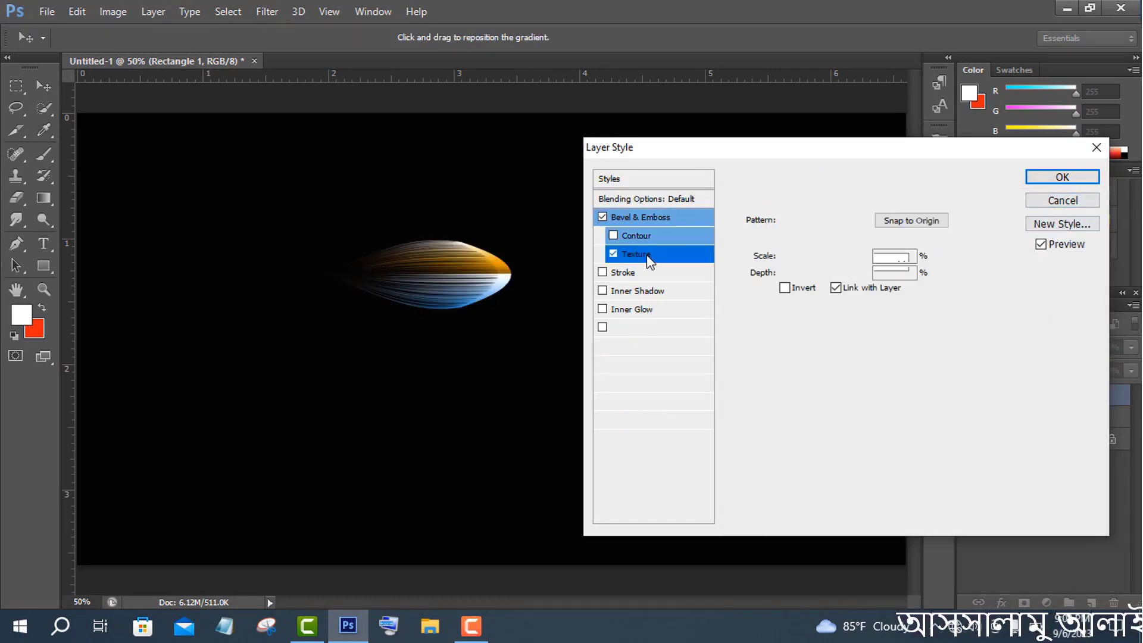
{"action": "left_click", "coordinate": [838, 223]}
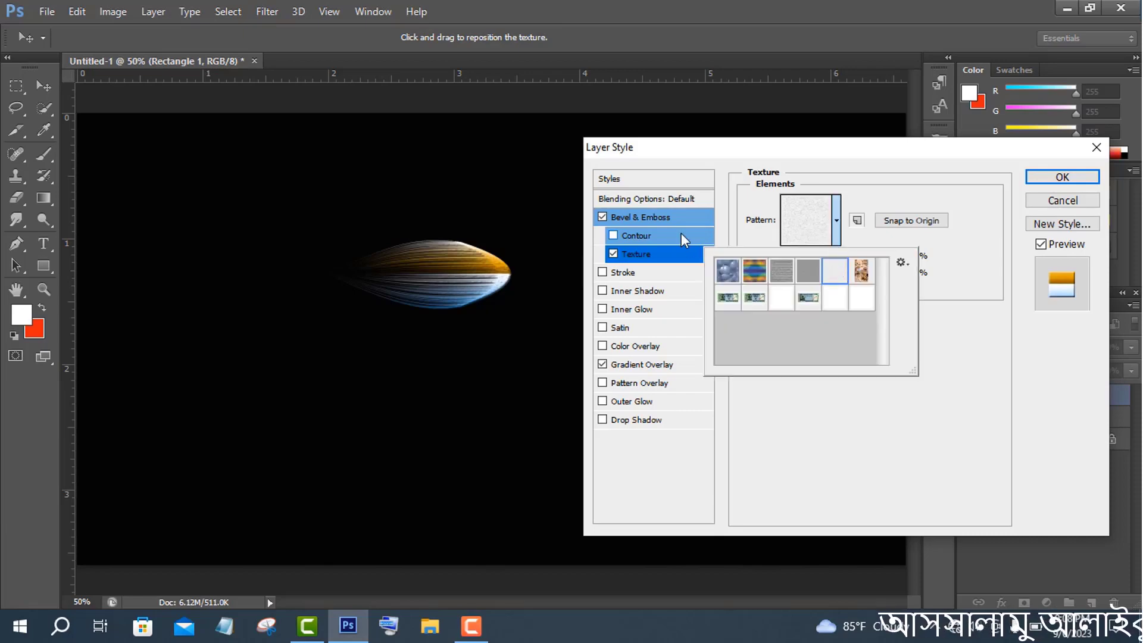
{"action": "left_click", "coordinate": [680, 235]}
{"action": "left_click", "coordinate": [816, 208]}
{"action": "left_click", "coordinate": [774, 271]}
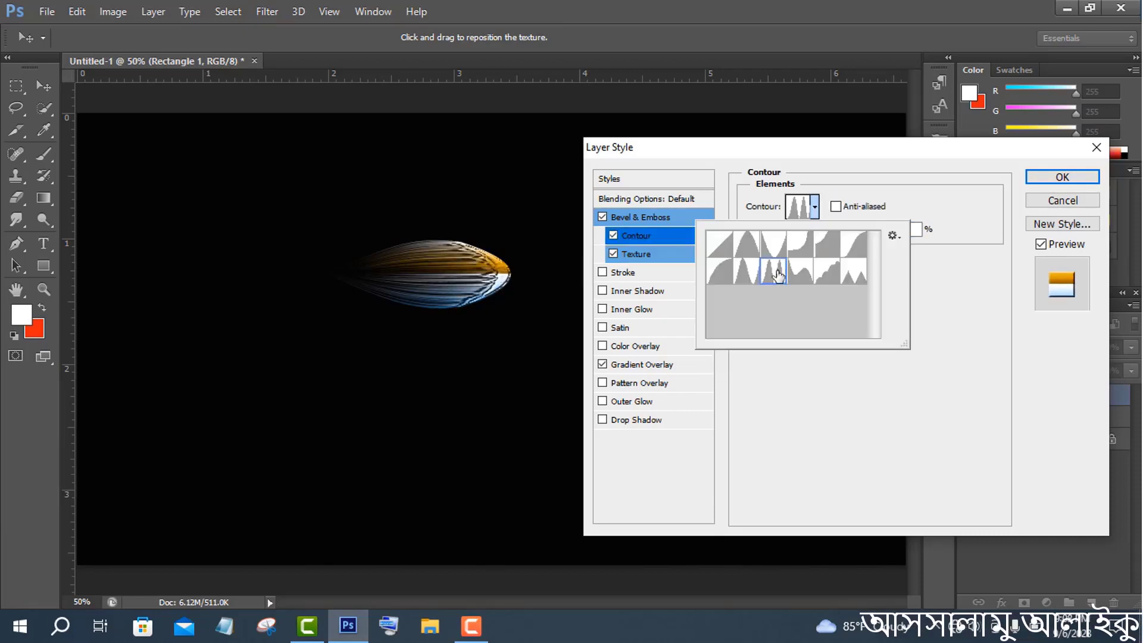
{"action": "left_click", "coordinate": [1038, 178]}
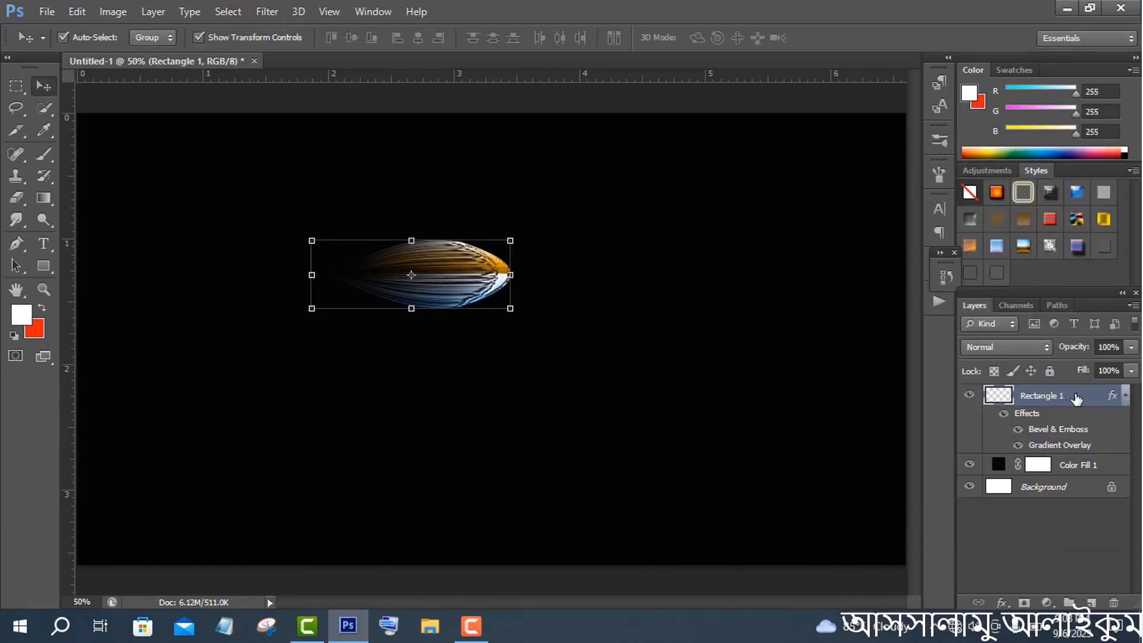
Step: Duplicate the petal layer and rotate the copy 30° about the petal's right tip
{"action": "left_click_drag", "start_coordinate": [1077, 400], "coordinate": [1091, 603]}
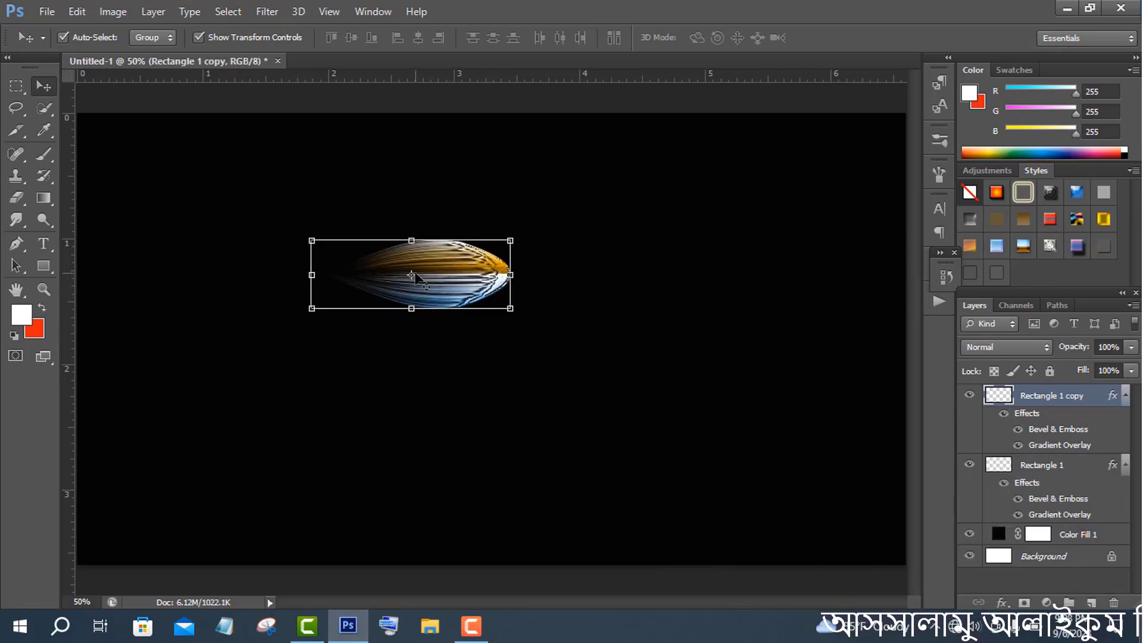
{"action": "key", "text": "ctrl+t"}
{"action": "left_click_drag", "start_coordinate": [413, 276], "coordinate": [510, 275]}
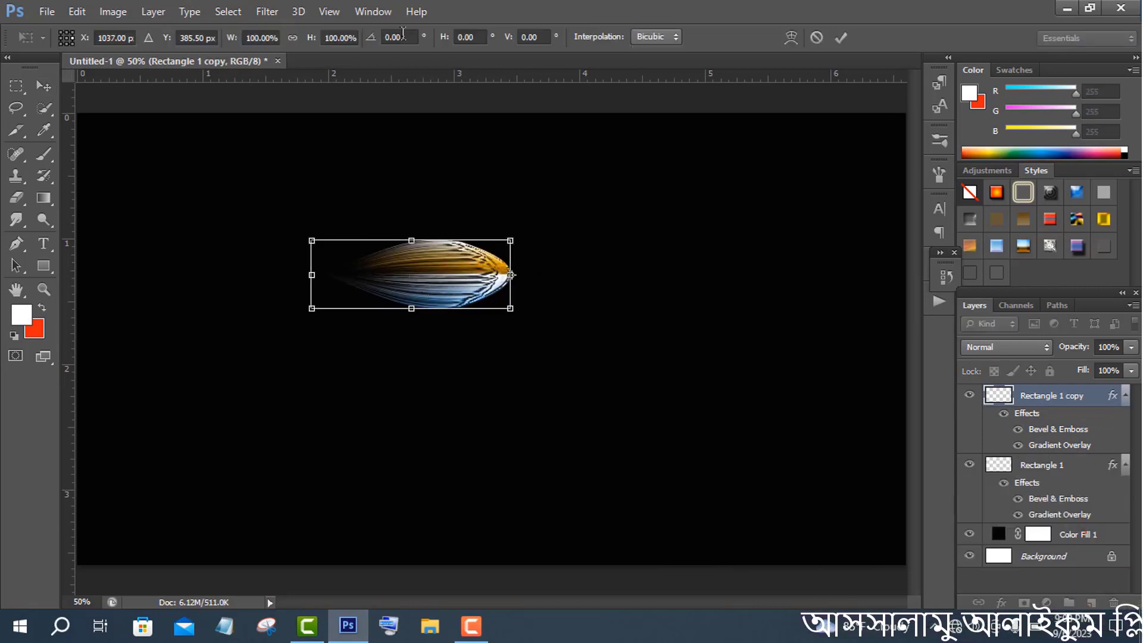
{"action": "left_click", "coordinate": [384, 37]}
{"action": "left_click", "coordinate": [398, 625]}
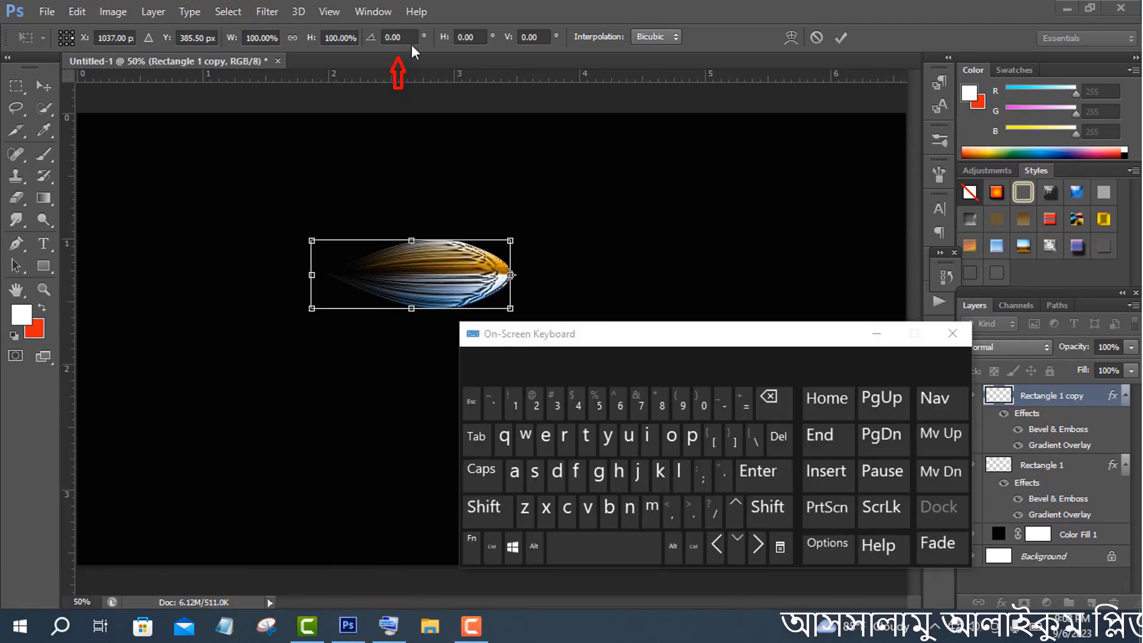
{"action": "left_click", "coordinate": [559, 407]}
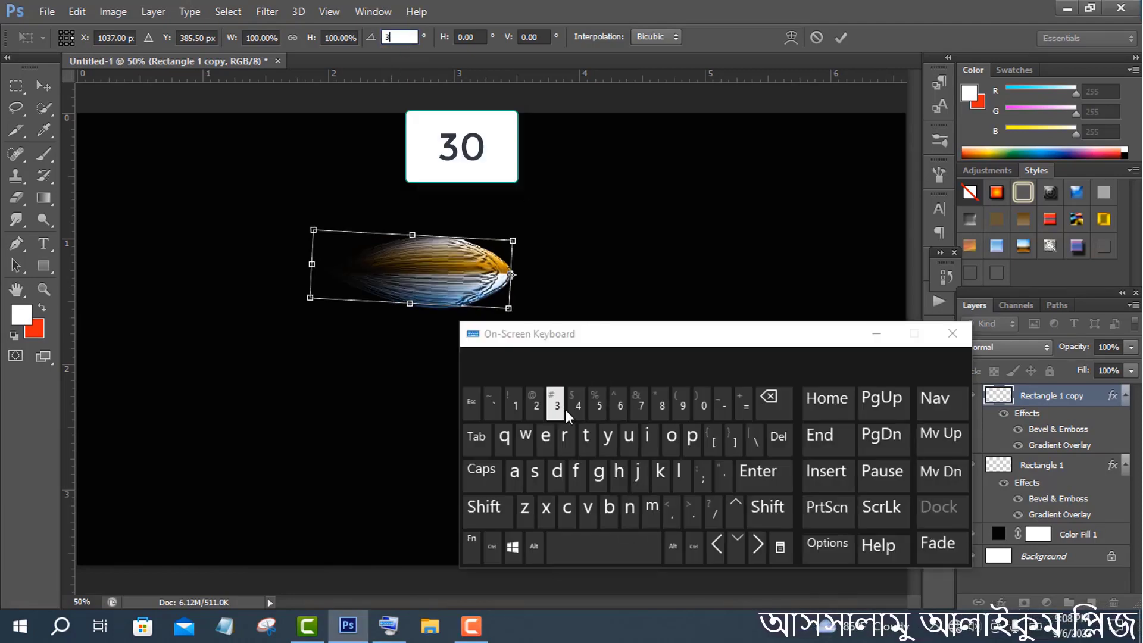
{"action": "left_click", "coordinate": [702, 406]}
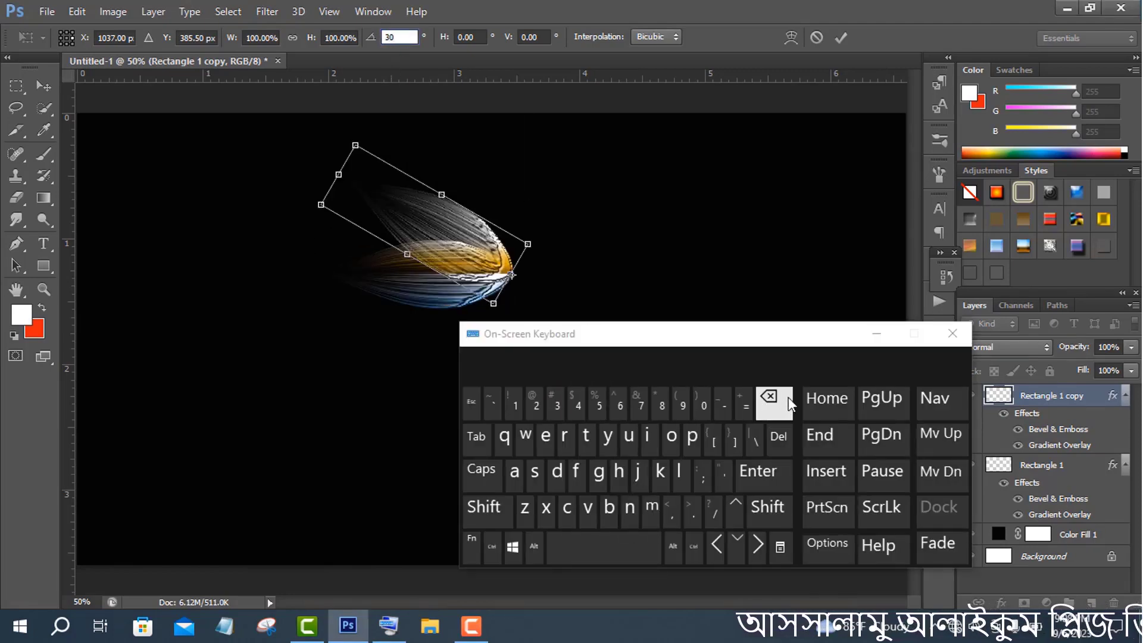
{"action": "left_click", "coordinate": [872, 338]}
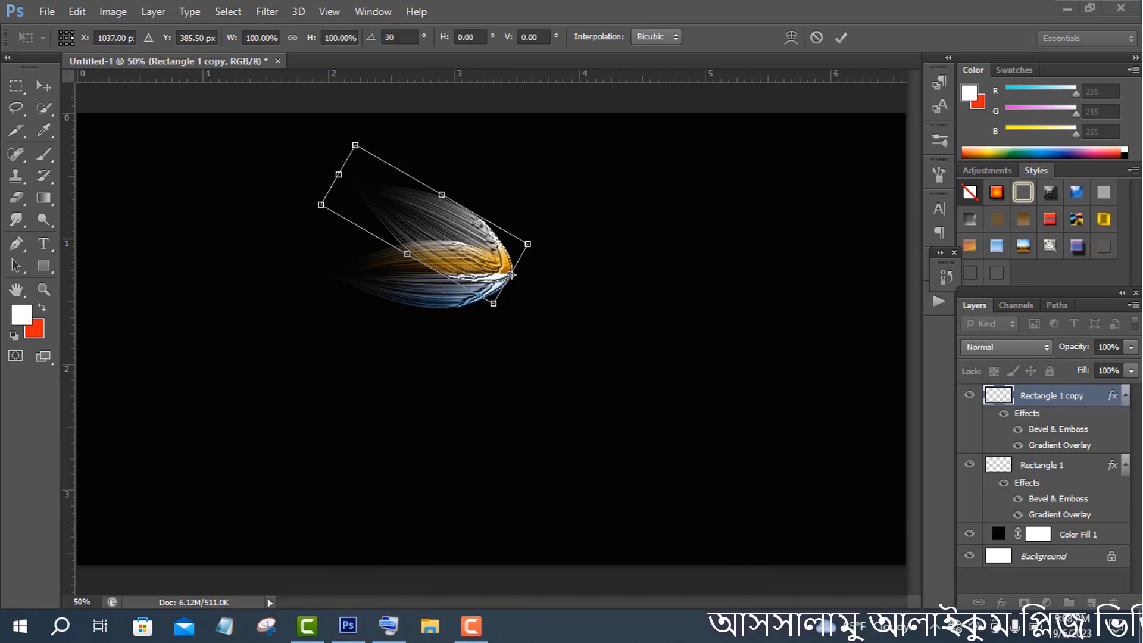
{"action": "left_click", "coordinate": [842, 38]}
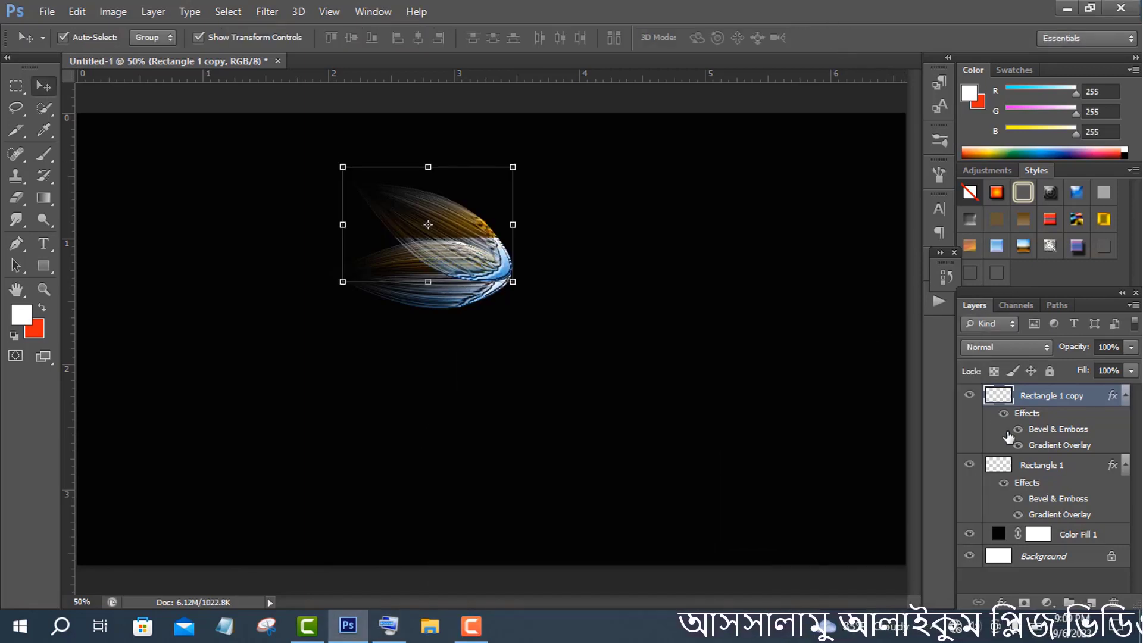
Step: Rotate both petal layers together by about 180° and move them down toward the middle of the canvas
{"action": "left_click", "coordinate": [1045, 467], "text": "shift"}
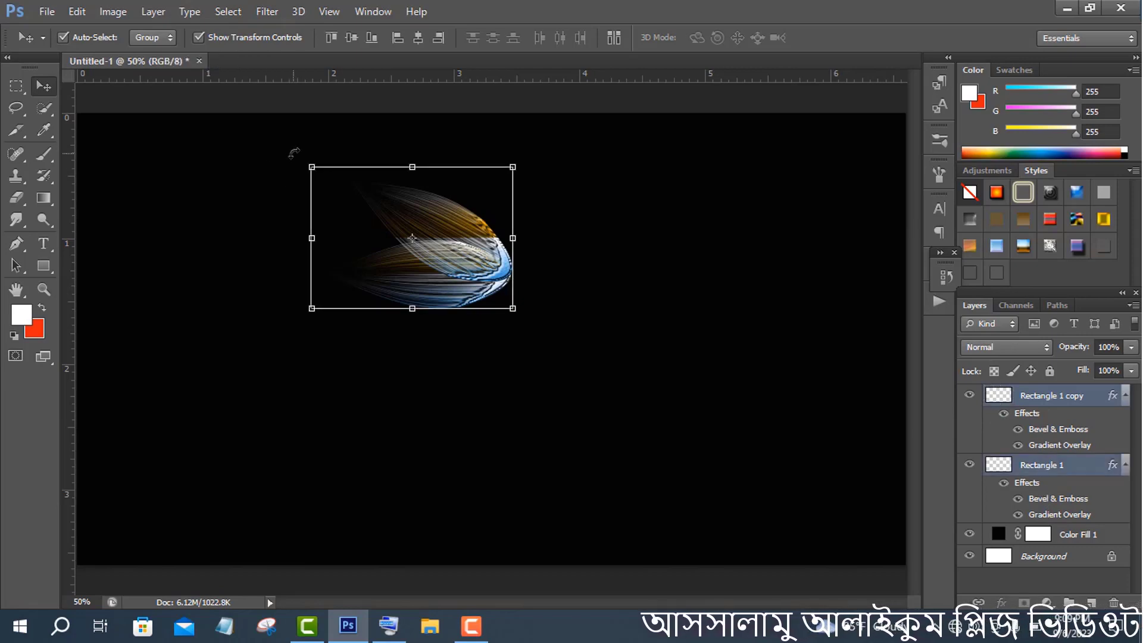
{"action": "key", "text": "ctrl+t"}
{"action": "left_click_drag", "start_coordinate": [293, 158], "coordinate": [518, 309]}
{"action": "left_click_drag", "start_coordinate": [448, 245], "coordinate": [441, 337]}
{"action": "left_click", "coordinate": [837, 40]}
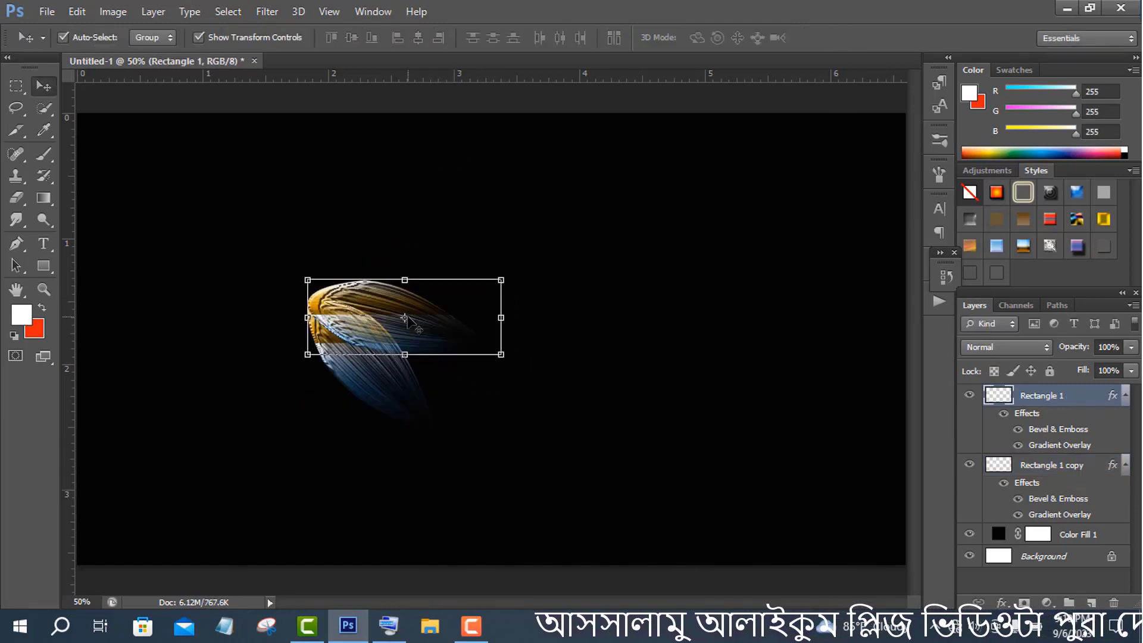
Step: Rotate the Rectangle 1 petal 38.69° clockwise about the midpoint of its right edge
{"action": "key", "text": "ctrl+t"}
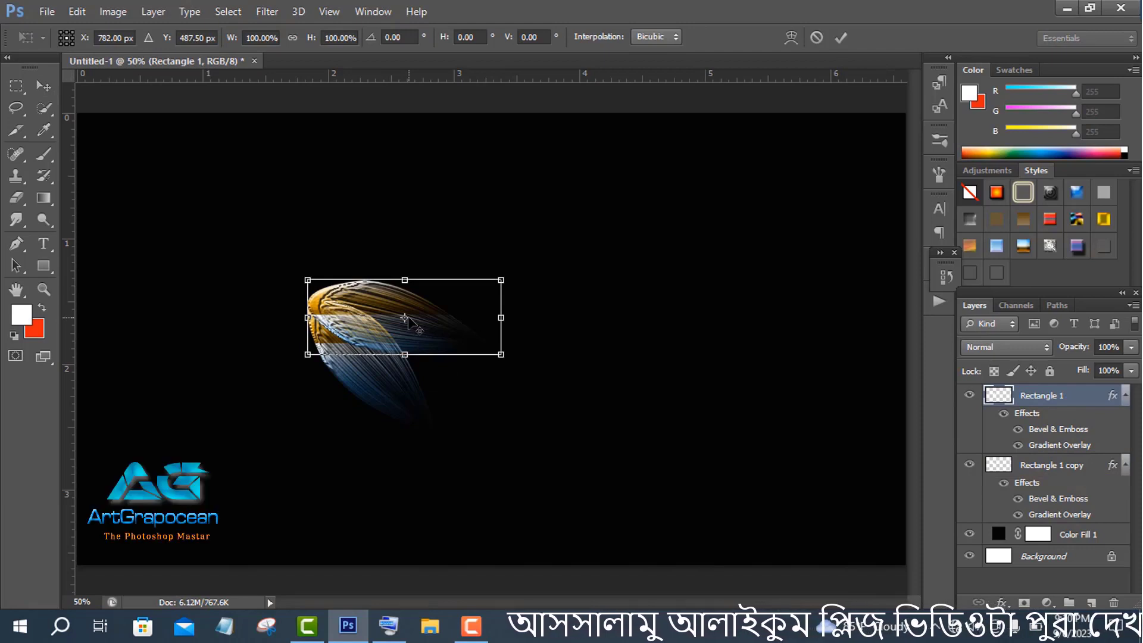
{"action": "left_click_drag", "start_coordinate": [405, 319], "coordinate": [502, 319]}
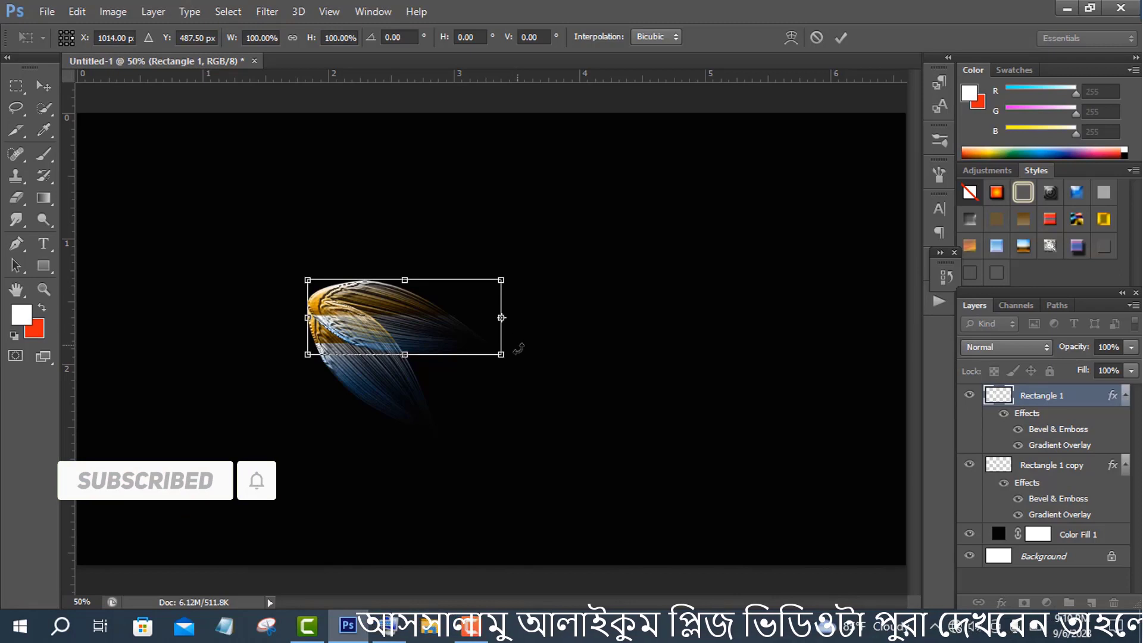
{"action": "left_click_drag", "start_coordinate": [521, 365], "coordinate": [475, 390]}
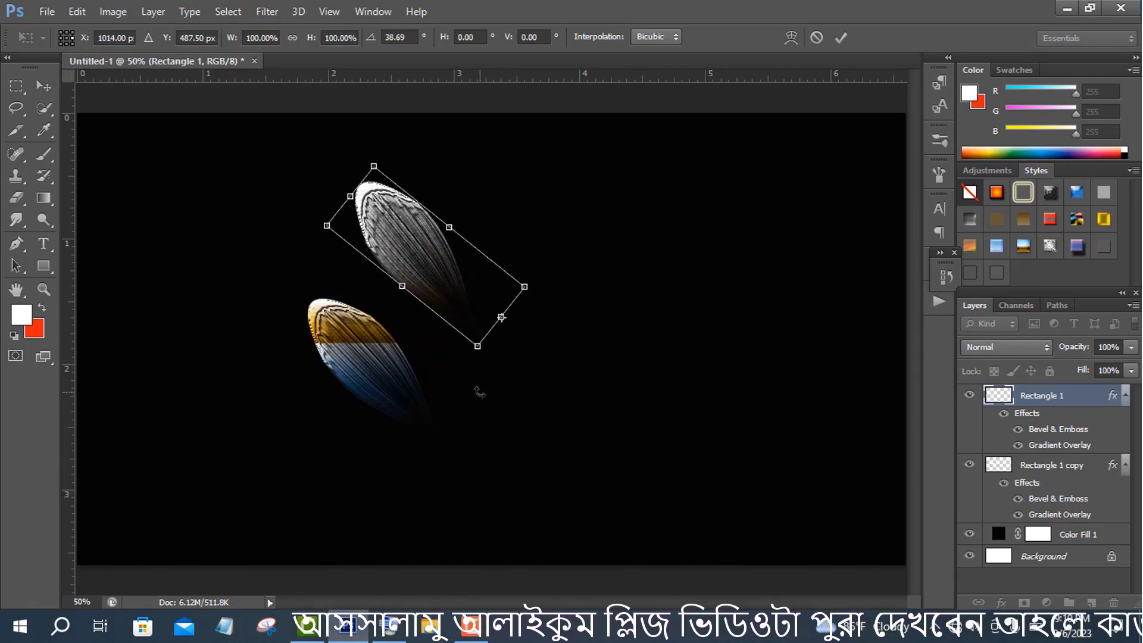
{"action": "left_click", "coordinate": [840, 37]}
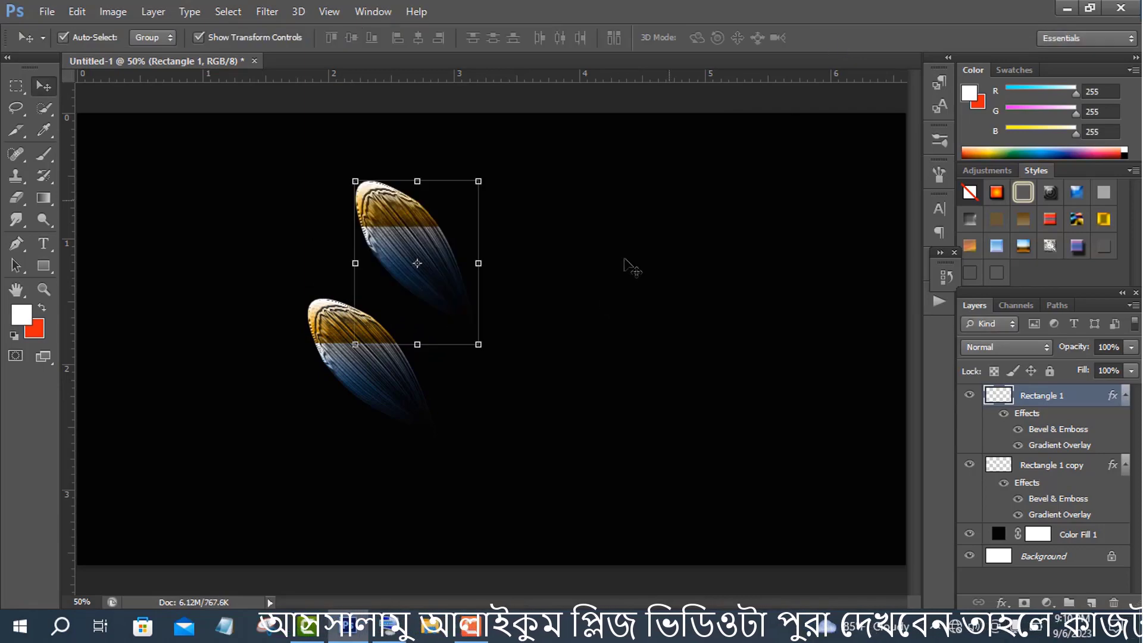
Step: Move the lower petal up against the other one and rotate both petals slightly counterclockwise together
{"action": "left_click", "coordinate": [1010, 464]}
{"action": "left_click_drag", "start_coordinate": [364, 341], "coordinate": [379, 288]}
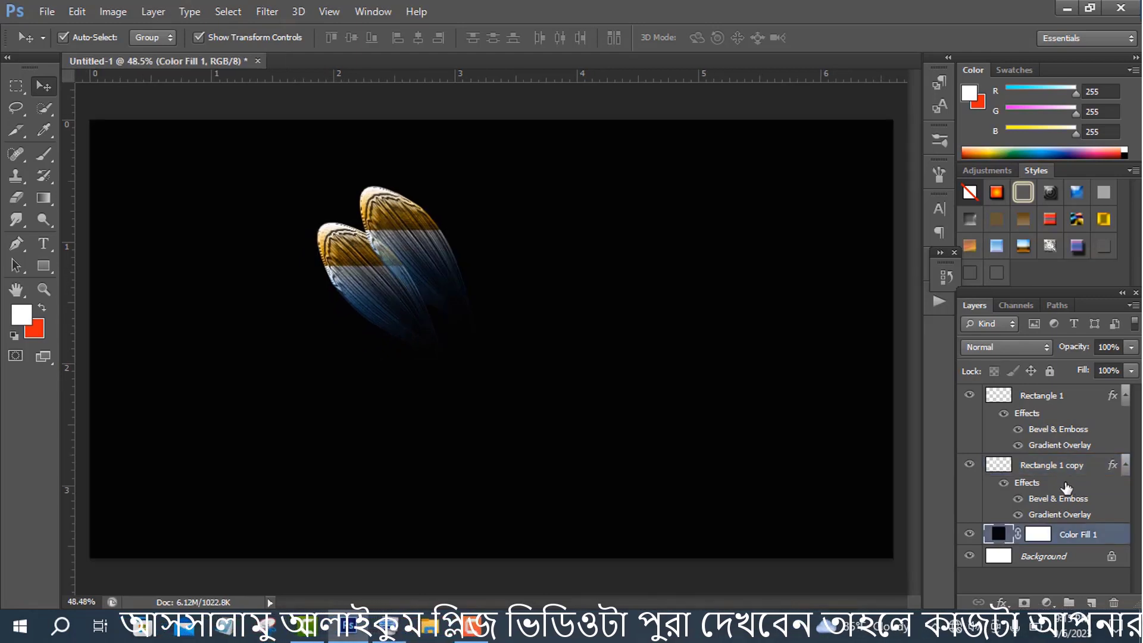
{"action": "left_click", "coordinate": [1039, 396]}
{"action": "left_click", "coordinate": [1048, 465], "text": "shift"}
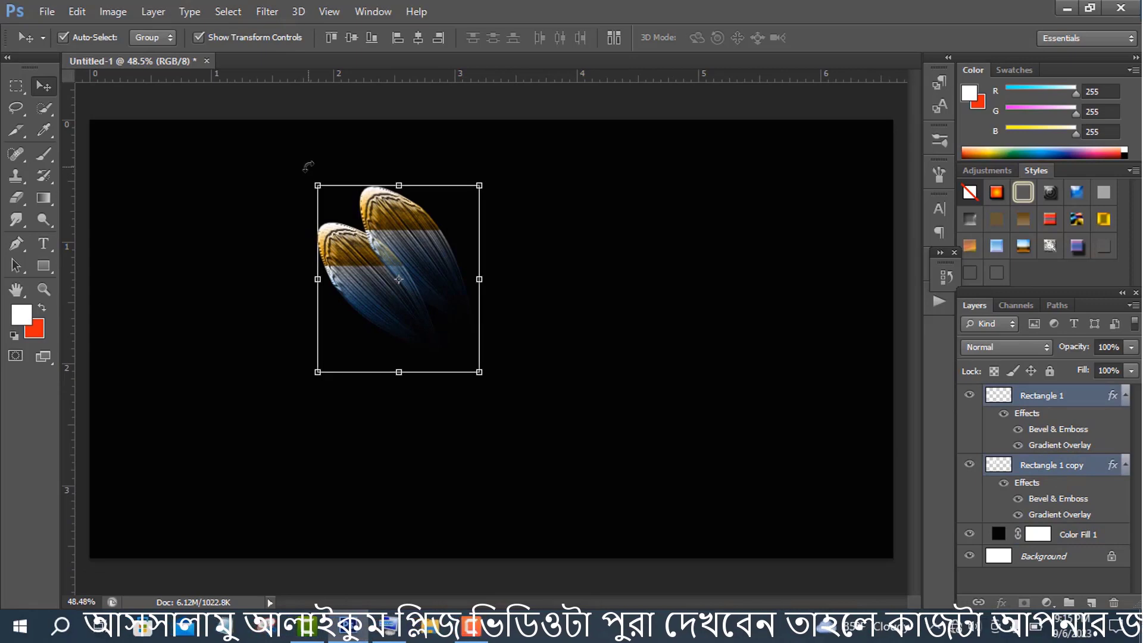
{"action": "left_click_drag", "start_coordinate": [309, 164], "coordinate": [301, 192]}
{"action": "left_click", "coordinate": [841, 37]}
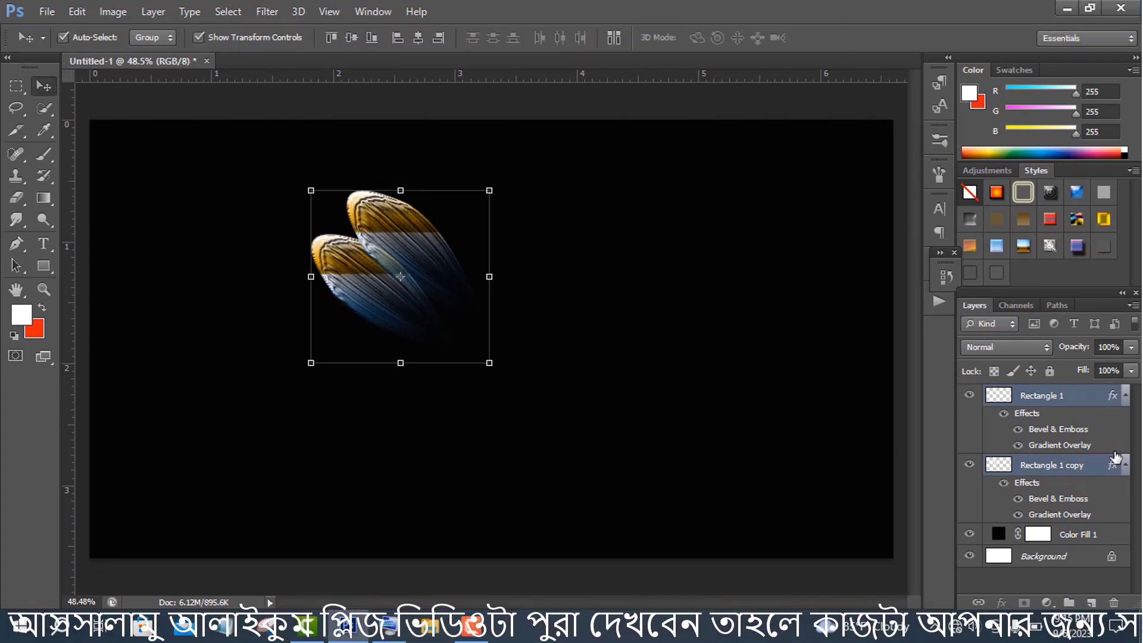
Step: Rotate the Rectangle 1 petal alone 8.95° clockwise
{"action": "left_click", "coordinate": [1099, 405]}
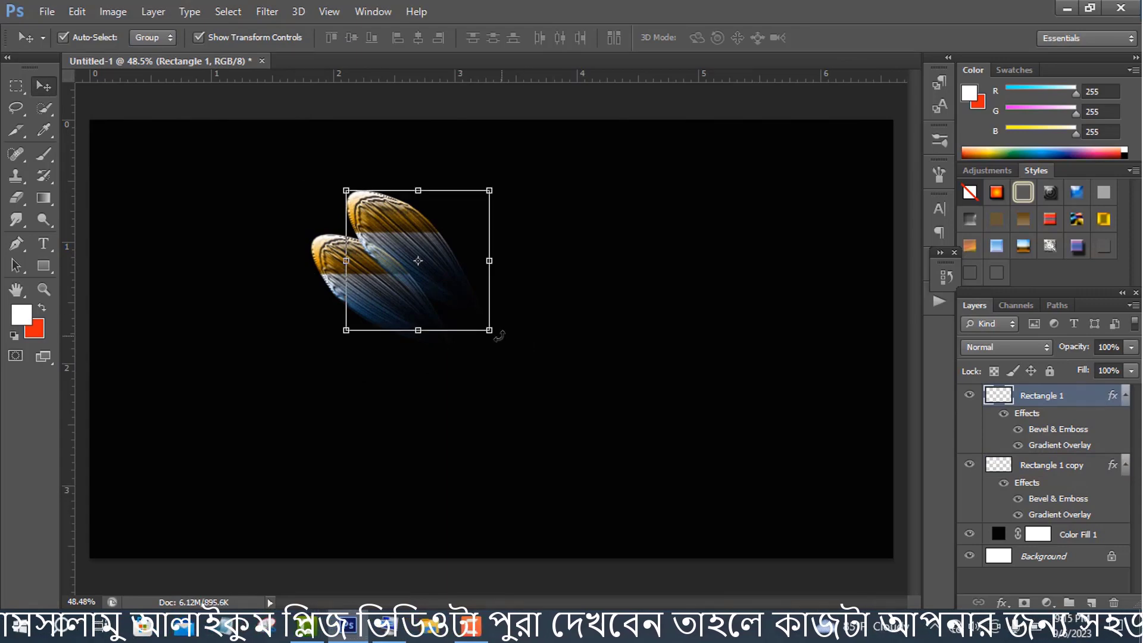
{"action": "left_click_drag", "start_coordinate": [499, 332], "coordinate": [489, 340]}
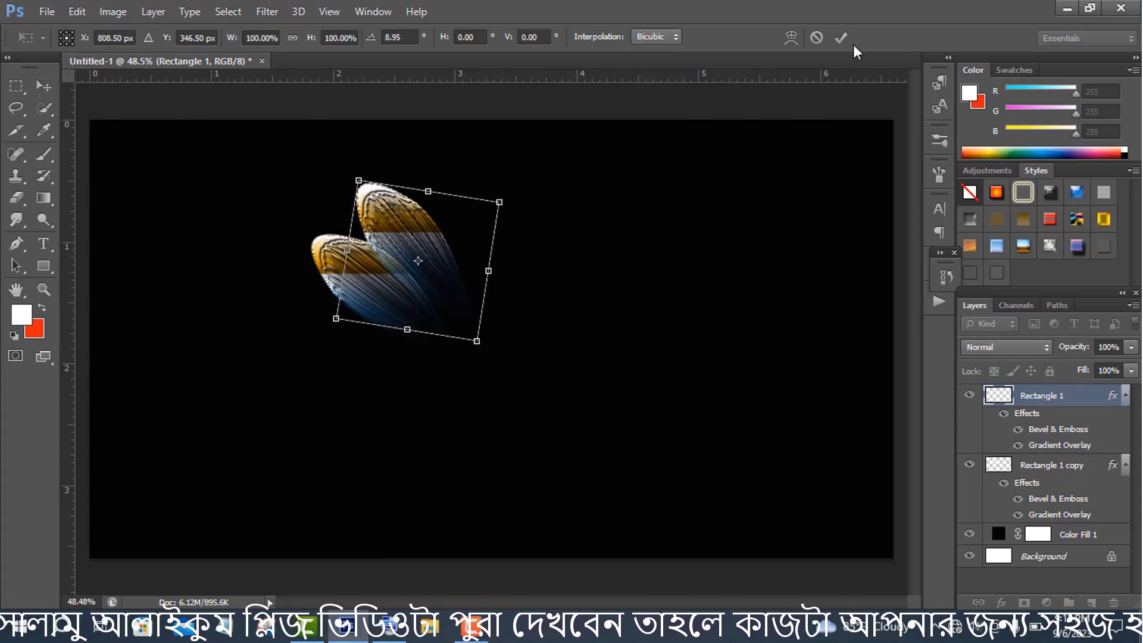
{"action": "left_click", "coordinate": [840, 37]}
Step: Duplicate both petal layers and rotate the copies 20° about the bottom centre of their bounding box
{"action": "left_click", "coordinate": [1077, 471], "text": "ctrl"}
{"action": "key", "text": "ctrl+j"}
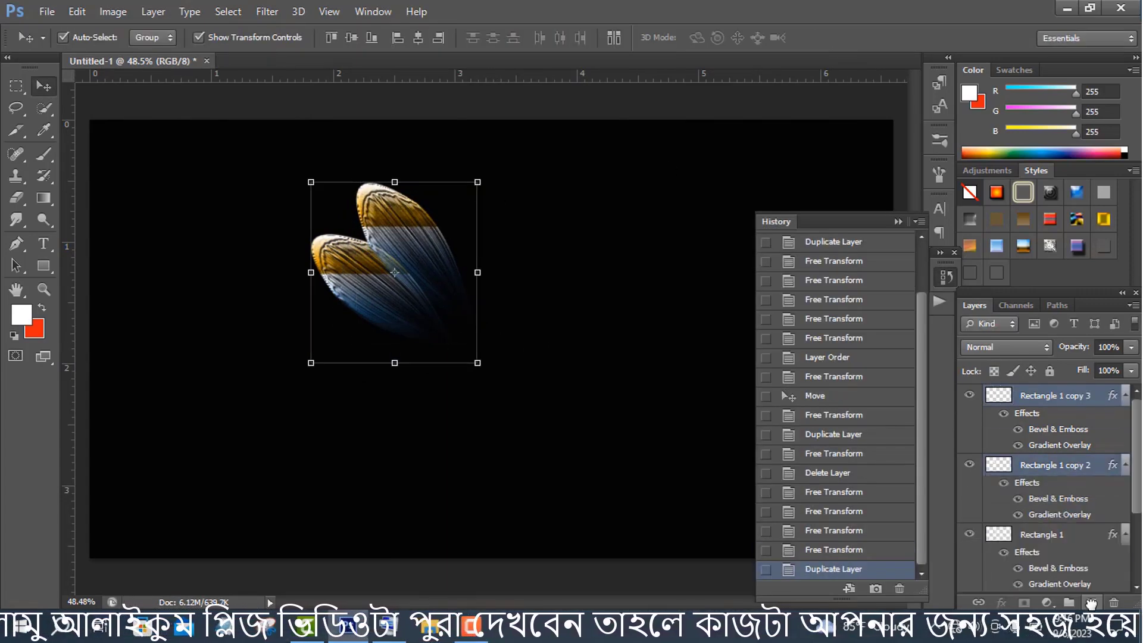
{"action": "key", "text": "ctrl+t"}
{"action": "left_click", "coordinate": [898, 221]}
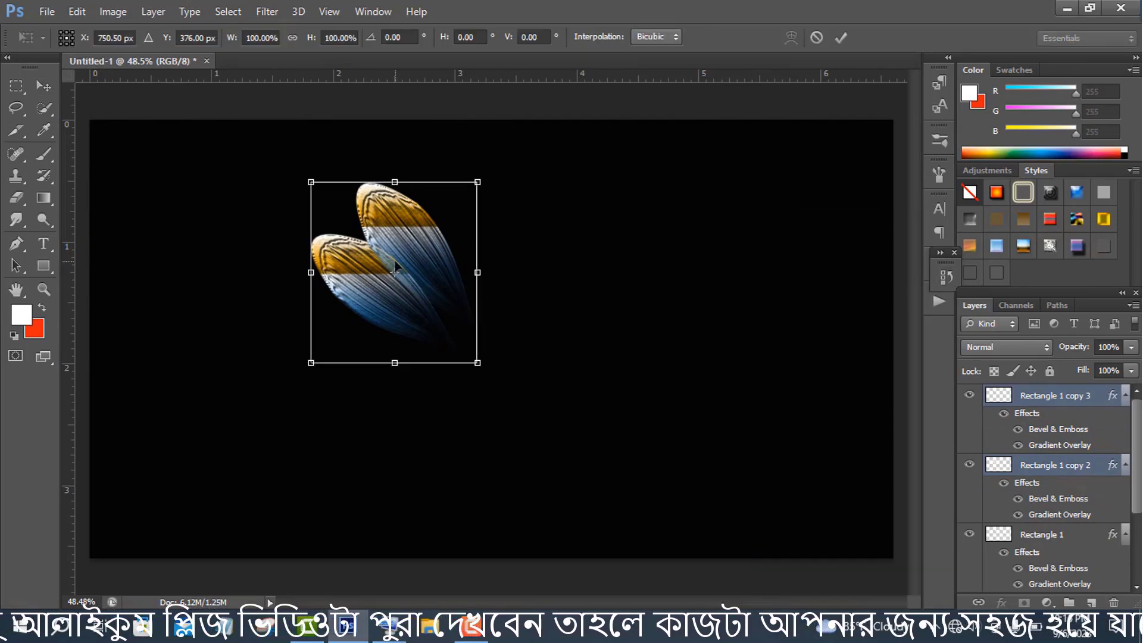
{"action": "left_click_drag", "start_coordinate": [396, 275], "coordinate": [394, 363]}
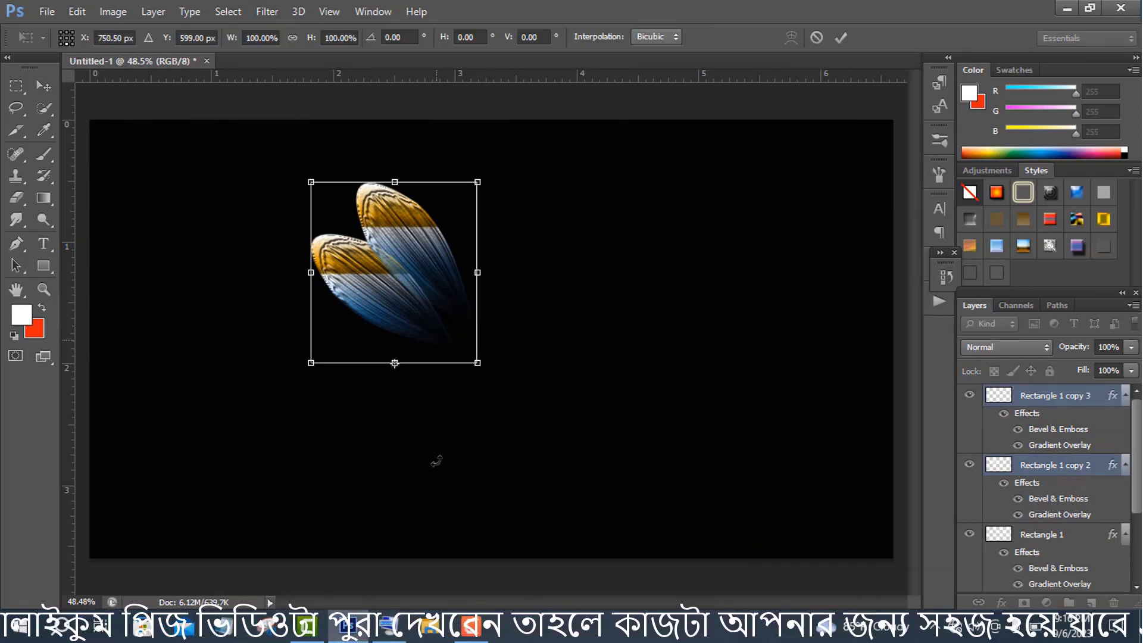
{"action": "left_click", "coordinate": [389, 625]}
{"action": "left_click", "coordinate": [399, 36]}
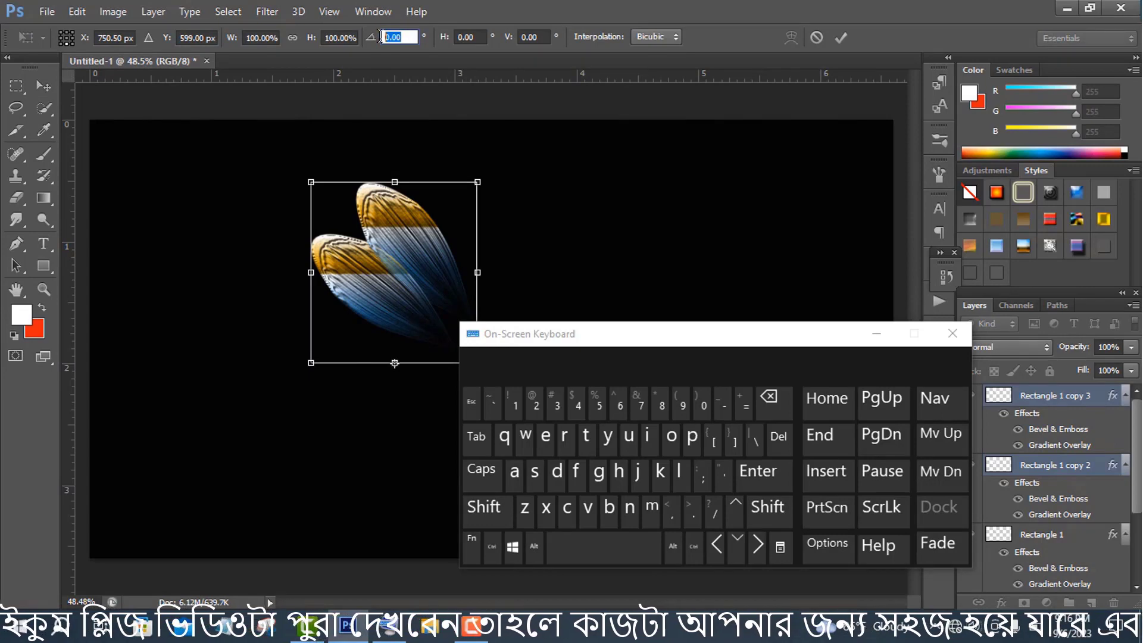
{"action": "left_click", "coordinate": [536, 405]}
{"action": "left_click", "coordinate": [704, 405]}
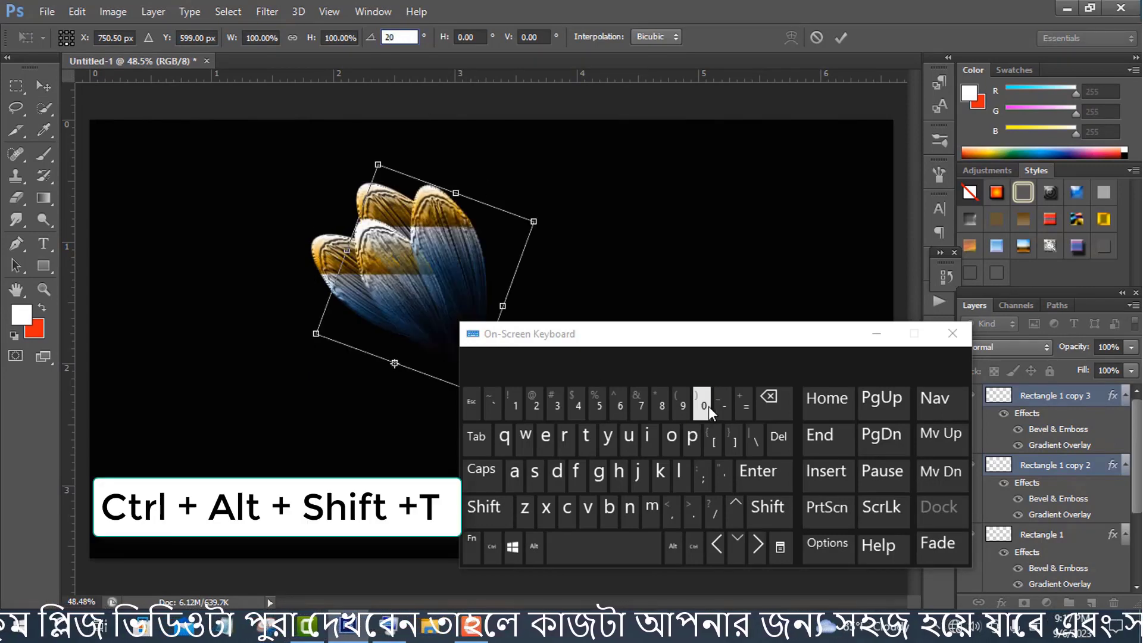
{"action": "left_click", "coordinate": [877, 334]}
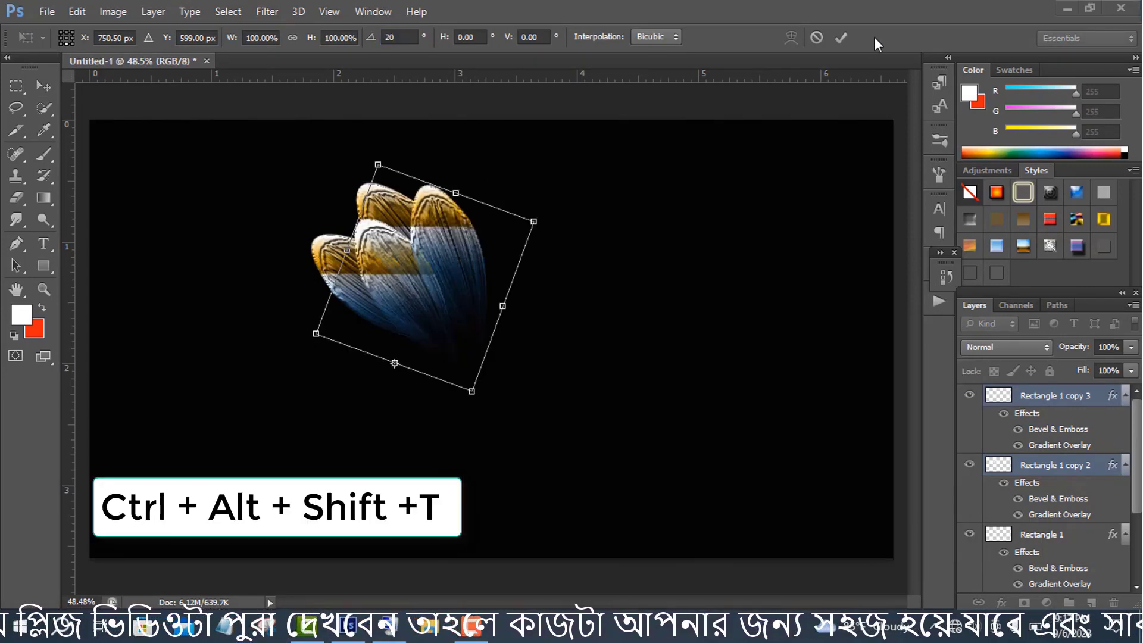
{"action": "left_click", "coordinate": [843, 35]}
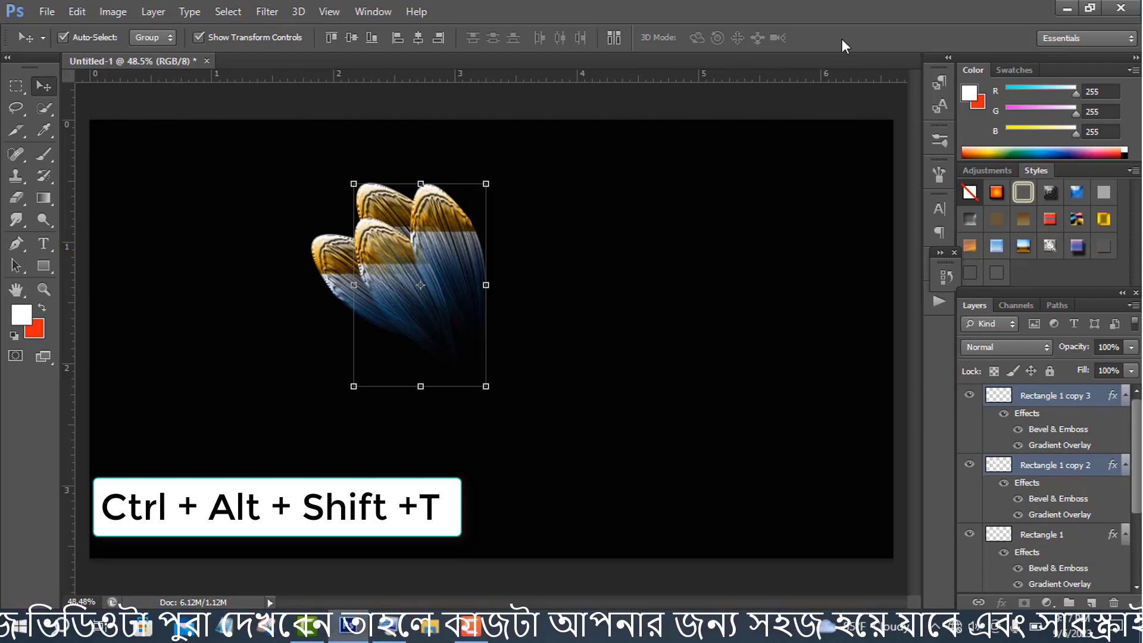
Step: Repeat the last rotation on the duplicated petal pair until it comes around to the left of the original petals
{"action": "key", "text": "ctrl+alt+shift+t"}
{"action": "key", "text": "ctrl+alt+shift+t"}
{"action": "key", "text": "ctrl+alt+shift+t"}
{"action": "key", "text": "ctrl+alt+shift+t"}
{"action": "key", "text": "ctrl+alt+shift+t"}
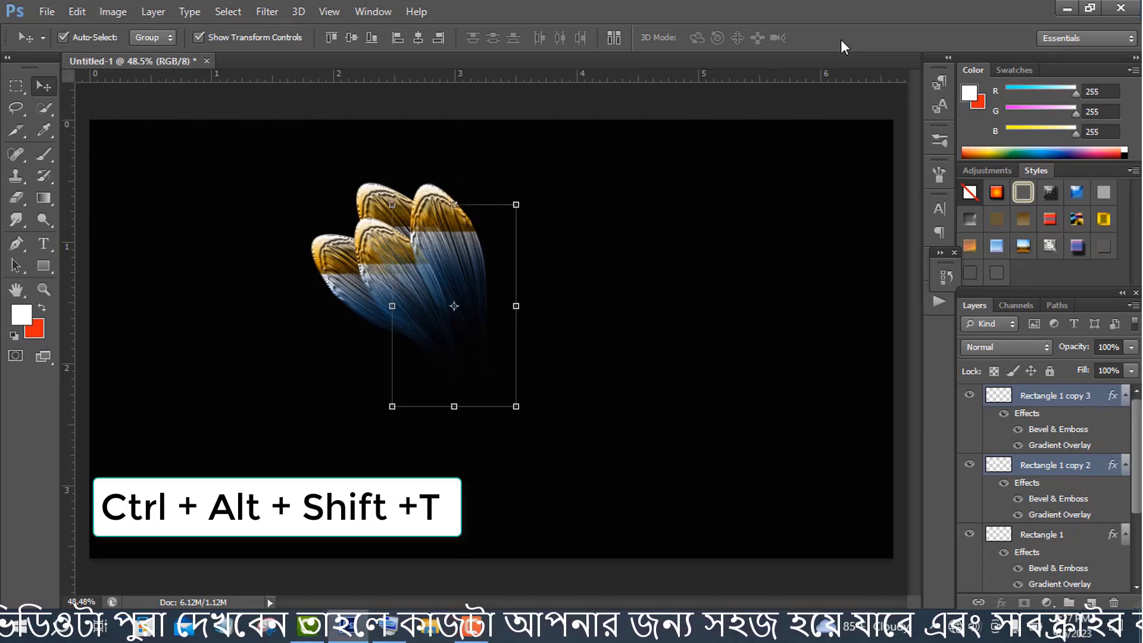
{"action": "key", "text": "ctrl+alt+shift+t"}
{"action": "key", "text": "ctrl+alt+shift+t"}
{"action": "key", "text": "ctrl+alt+shift+t"}
{"action": "key", "text": "ctrl+alt+shift+t"}
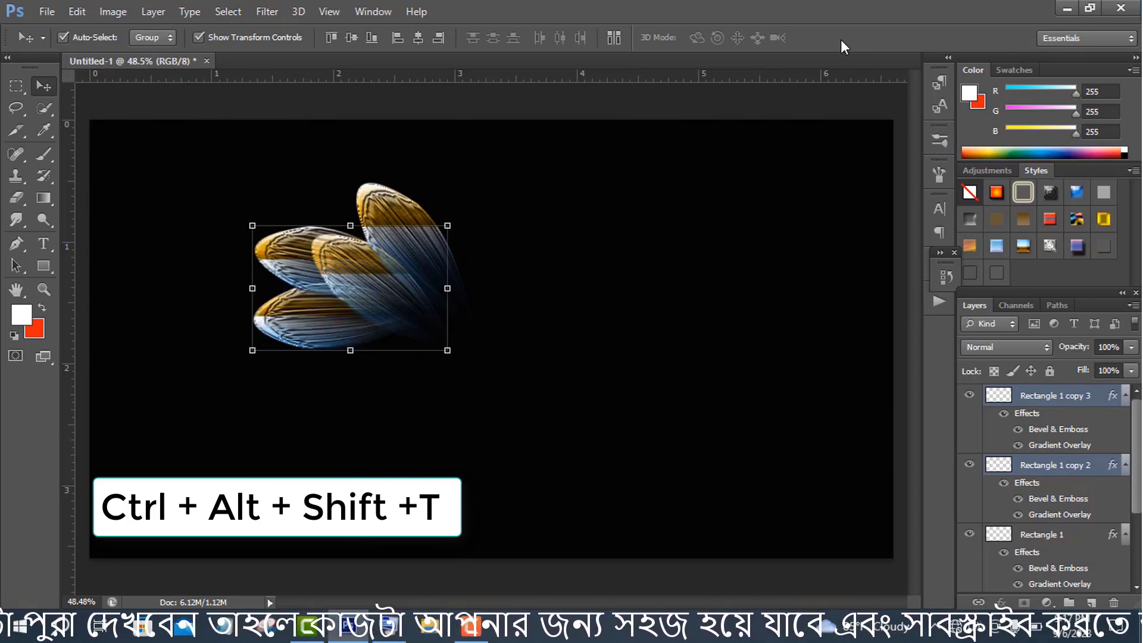
{"action": "key", "text": "ctrl+alt+shift+t"}
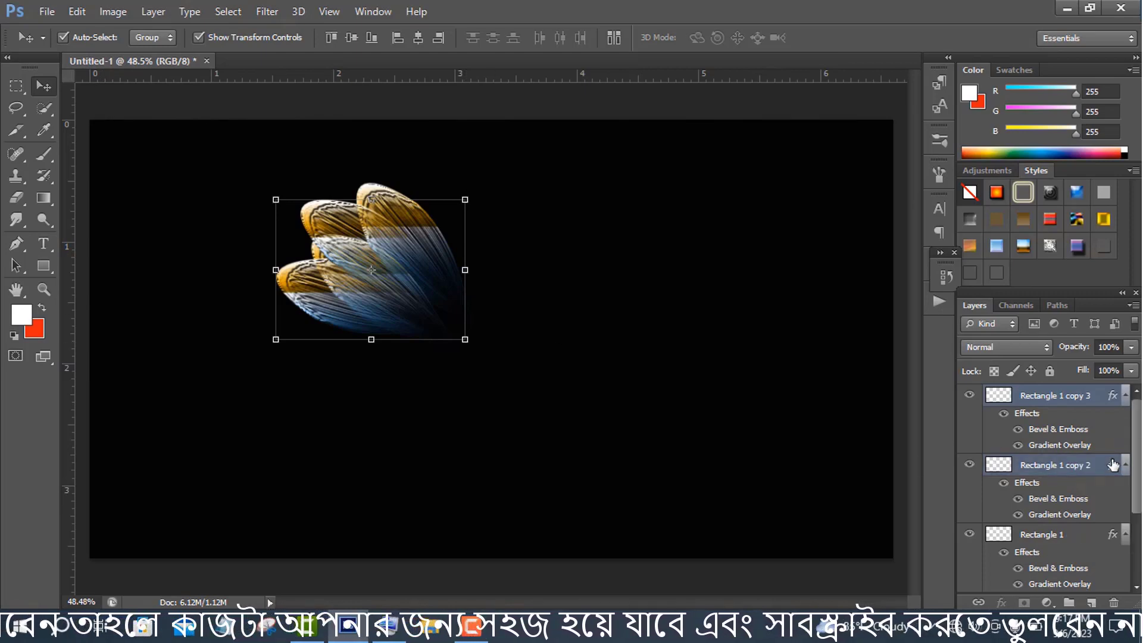
Step: Group all four petal layers into one layer group
{"action": "scroll", "coordinate": [1072, 417], "scroll_direction": "down", "scroll_amount": 3}
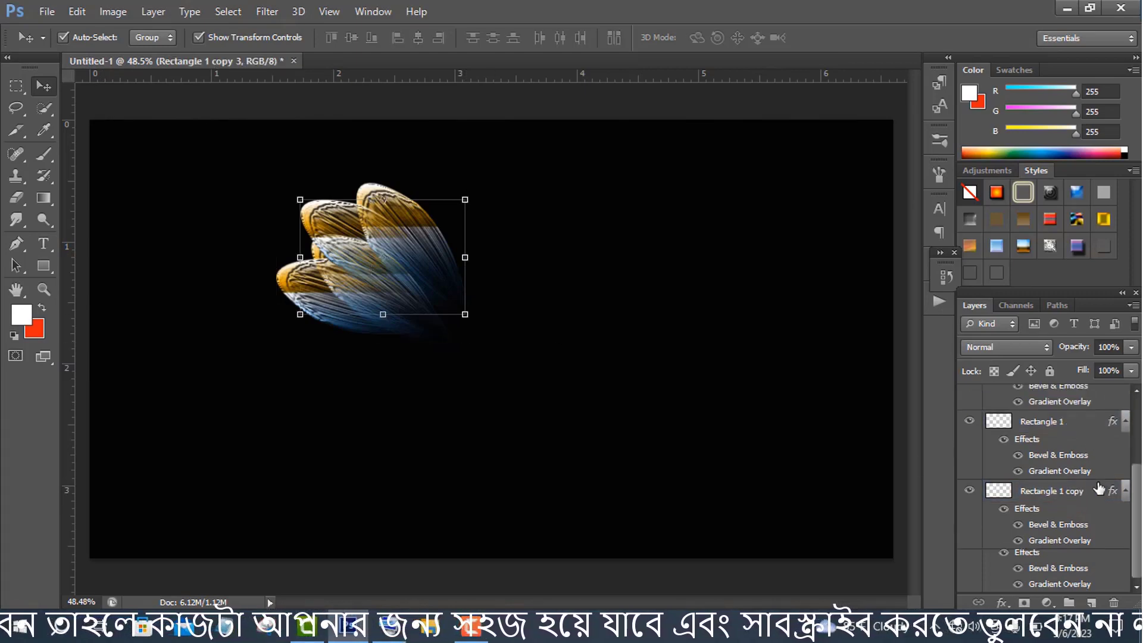
{"action": "left_click", "coordinate": [1052, 494], "text": "shift"}
{"action": "key", "text": "ctrl+g"}
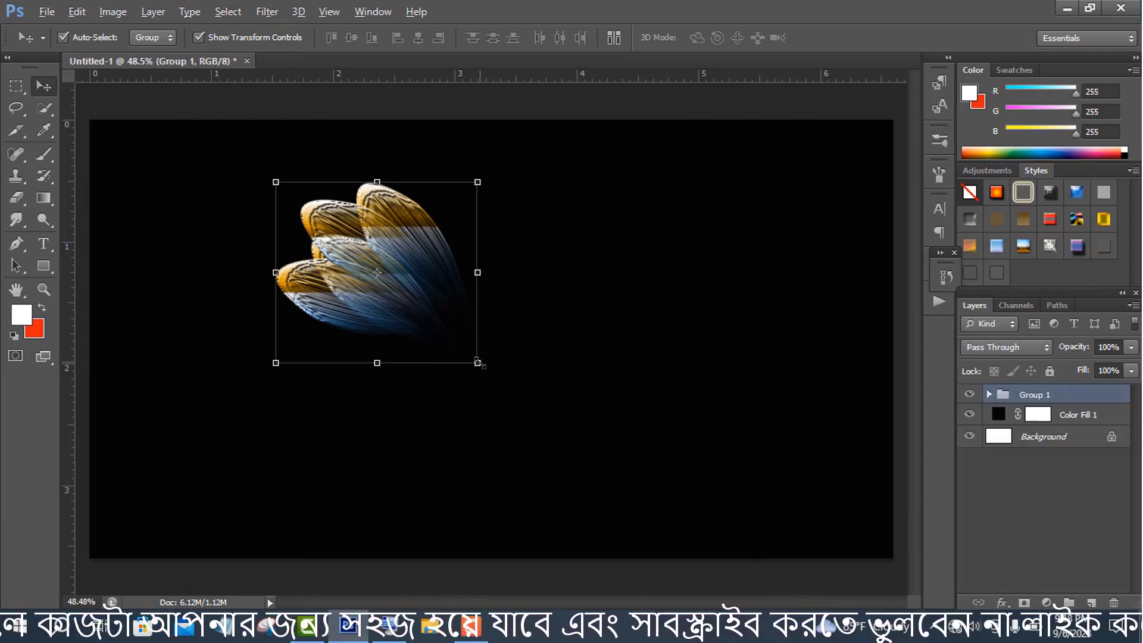
Step: Enlarge the petal group by roughly half from its centre and rotate it 13.01° clockwise
{"action": "left_click_drag", "start_coordinate": [478, 363], "coordinate": [526, 405]}
{"action": "left_click", "coordinate": [844, 38]}
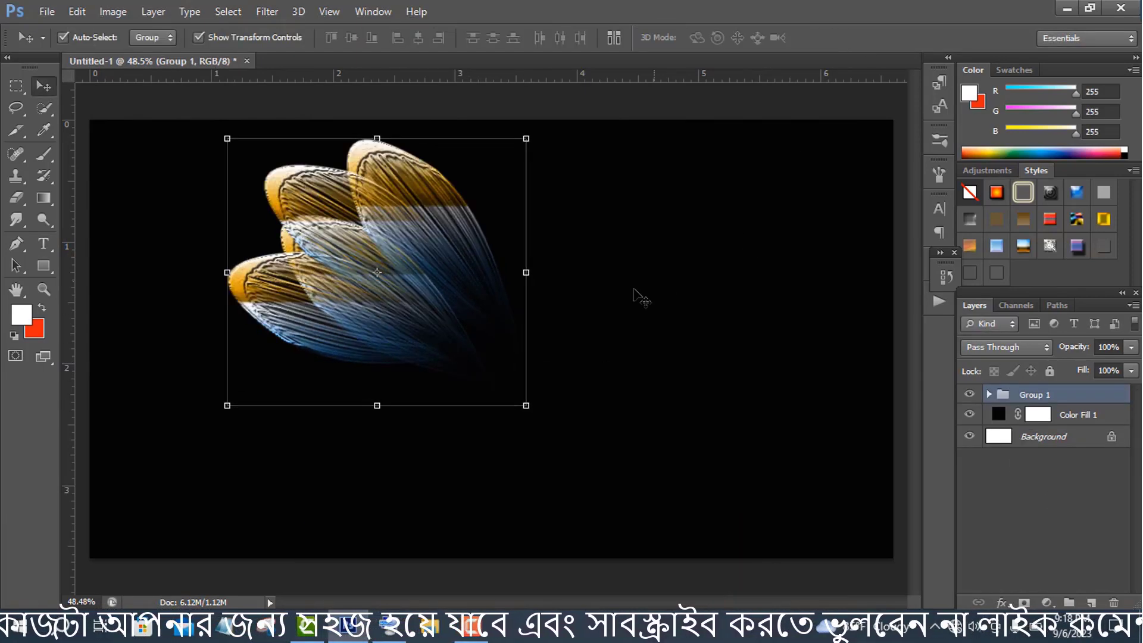
{"action": "key", "text": "ctrl+t"}
{"action": "left_click_drag", "start_coordinate": [574, 369], "coordinate": [554, 402]}
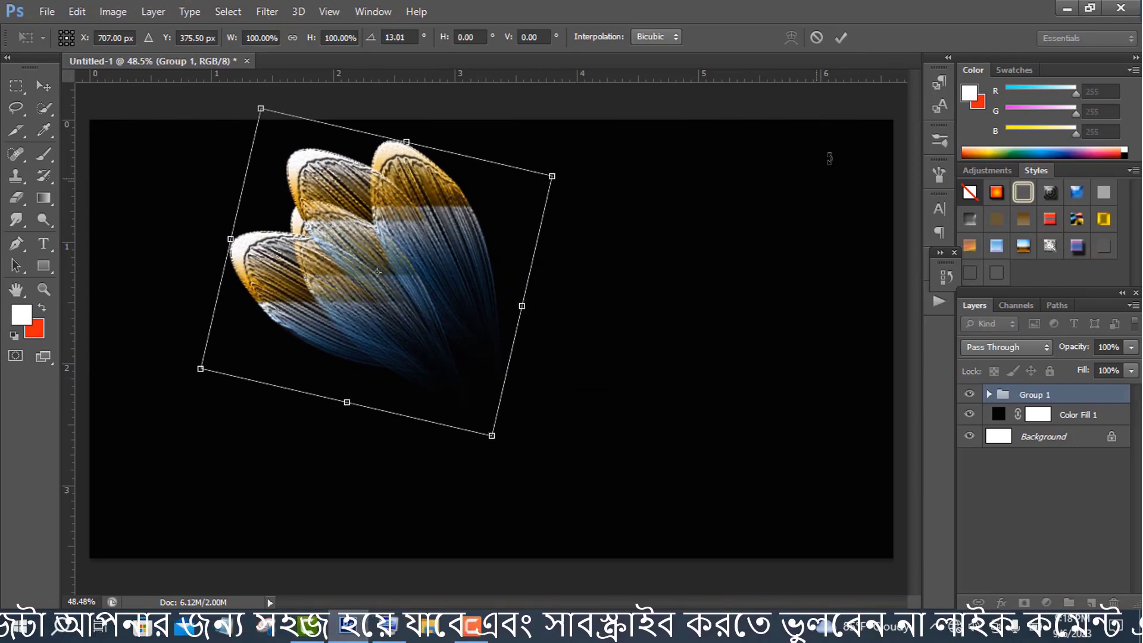
{"action": "left_click", "coordinate": [840, 37]}
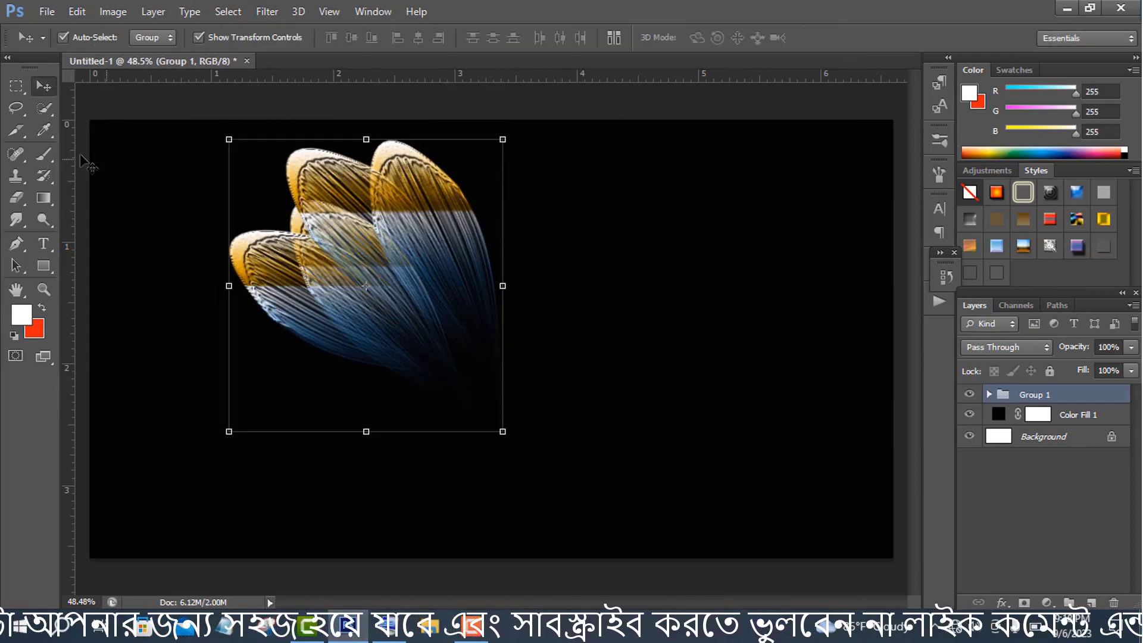
Step: Draw a curved Pen shape about 331 × 629 px from the middle of the petals down near the canvas's lower edge
{"action": "left_click", "coordinate": [16, 243]}
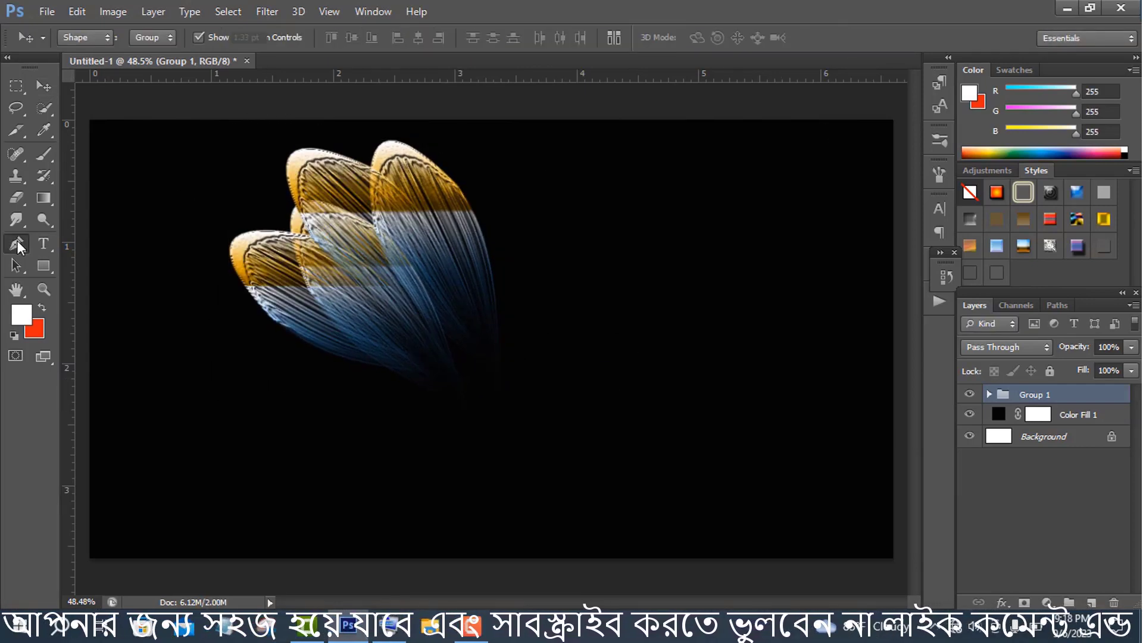
{"action": "left_click", "coordinate": [399, 278]}
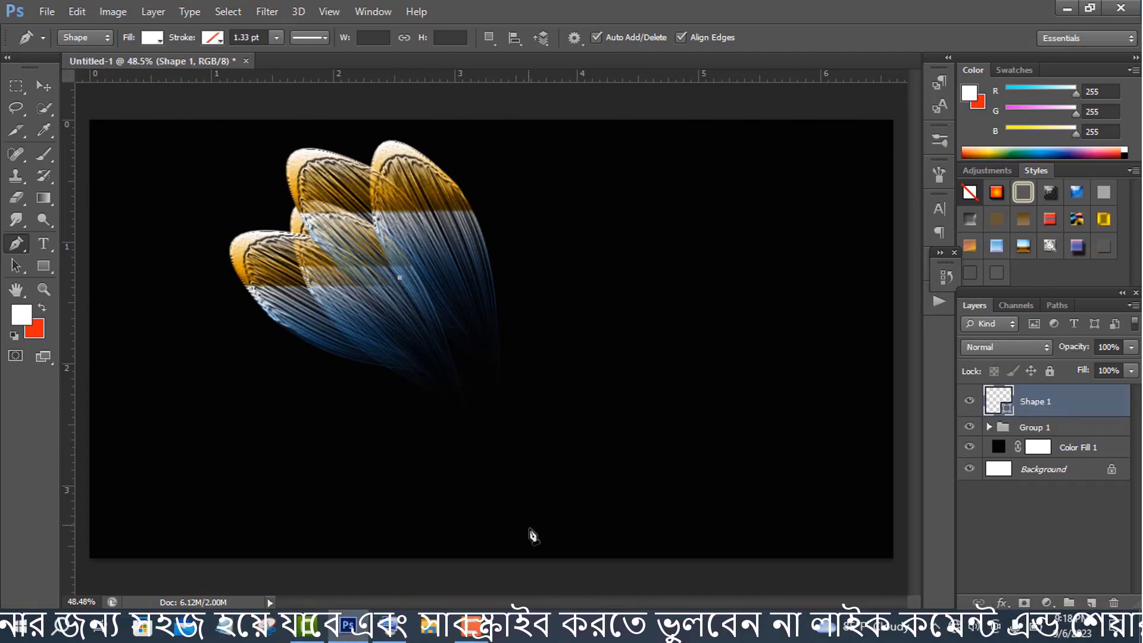
{"action": "left_click_drag", "start_coordinate": [530, 533], "coordinate": [510, 595]}
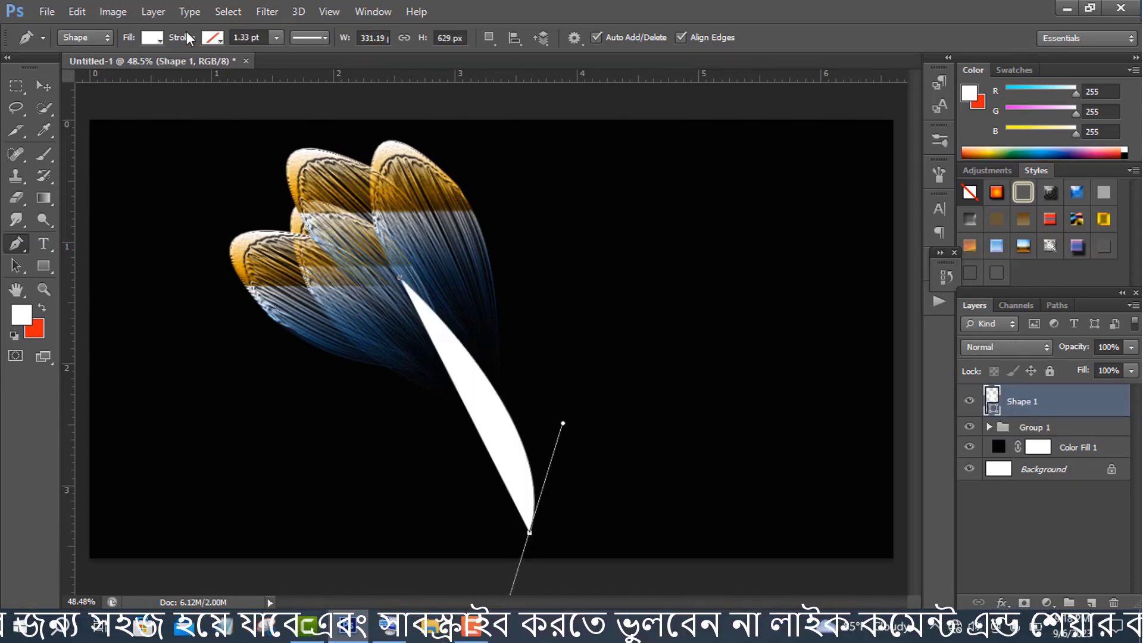
Step: Set the curved shape to no fill with a magenta stroke
{"action": "left_click", "coordinate": [152, 38]}
{"action": "left_click", "coordinate": [82, 69]}
{"action": "left_click", "coordinate": [209, 38]}
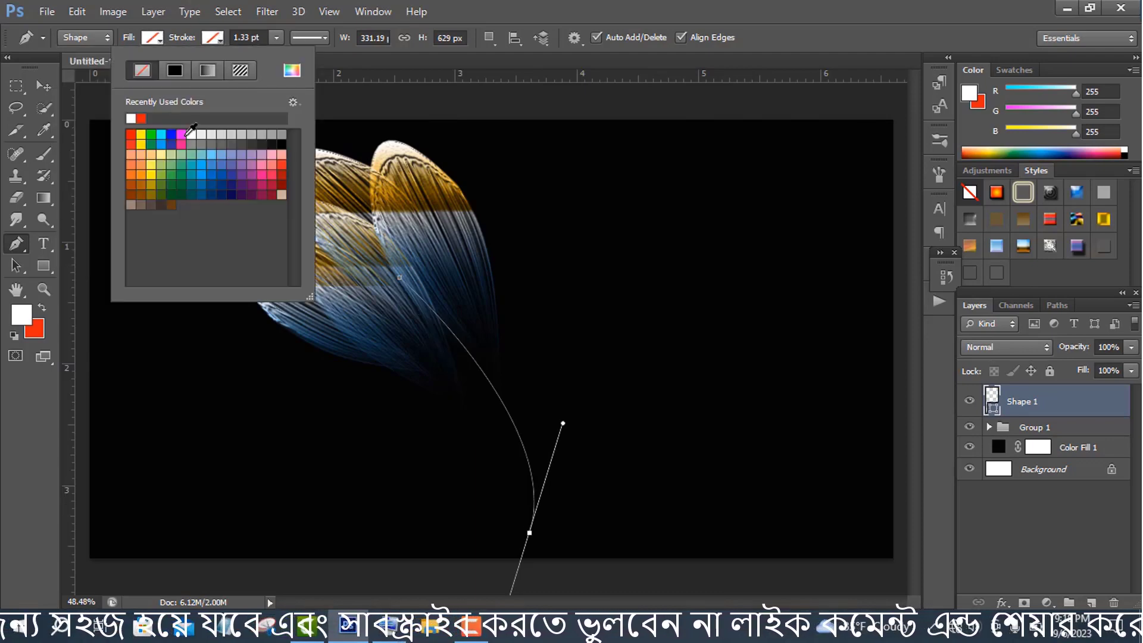
{"action": "left_click", "coordinate": [182, 134]}
{"action": "left_click", "coordinate": [666, 133]}
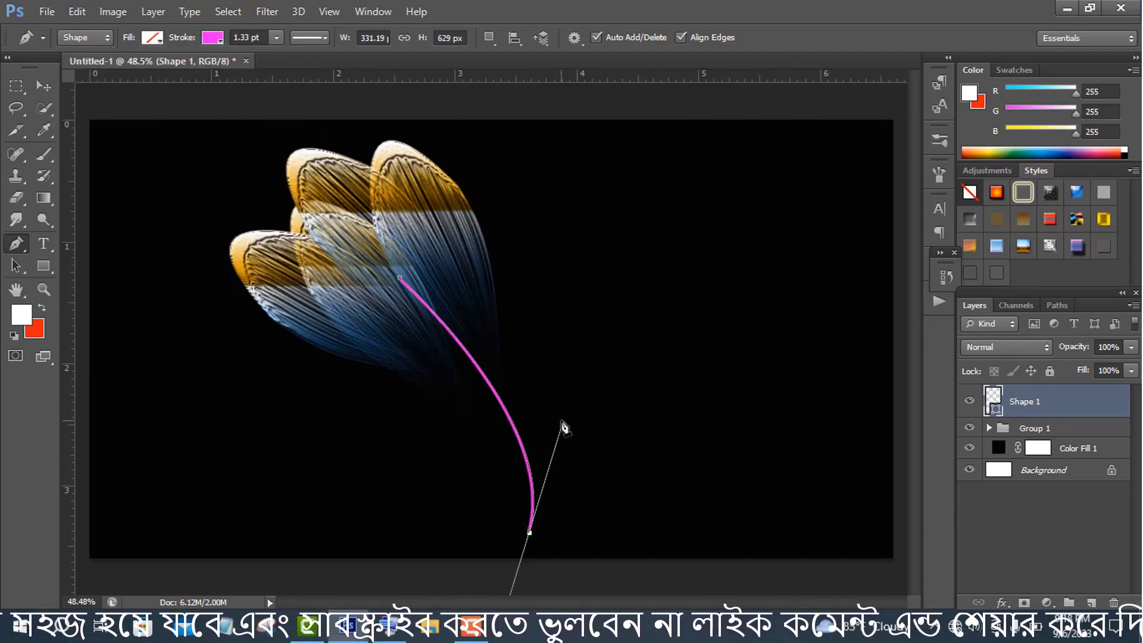
Step: Refine the stem's curve, add a second anchor beside its lower end and draw a matching curve back to the start, removing the outgoing handle
{"action": "left_click_drag", "start_coordinate": [564, 424], "coordinate": [560, 374]}
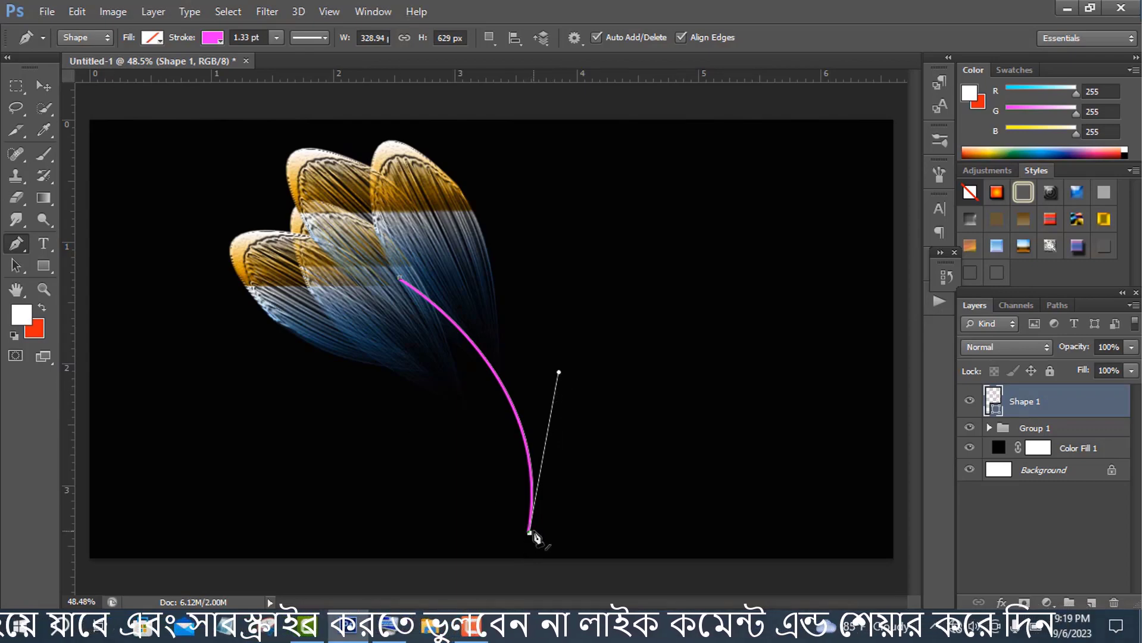
{"action": "left_click", "coordinate": [527, 534]}
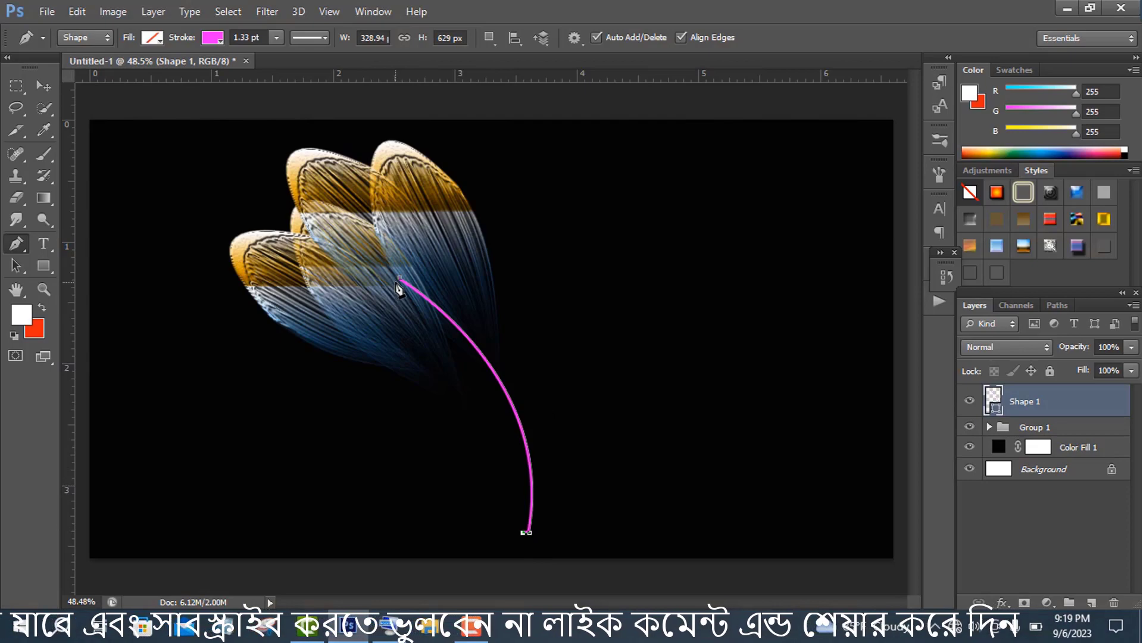
{"action": "left_click_drag", "start_coordinate": [399, 283], "coordinate": [246, 179]}
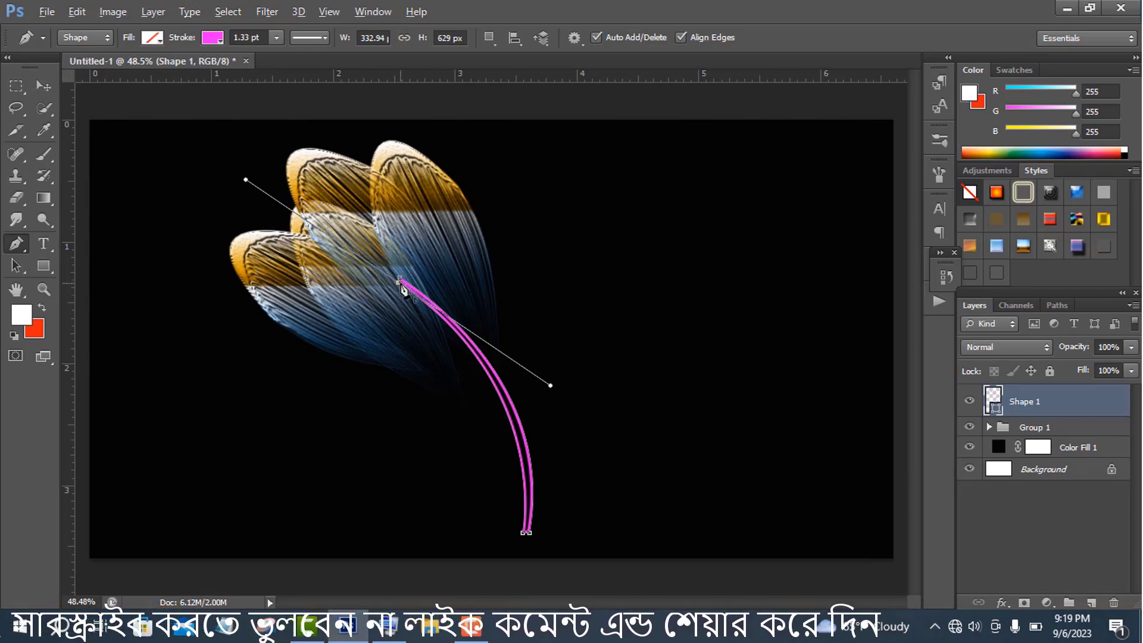
{"action": "left_click", "coordinate": [399, 286], "text": "alt"}
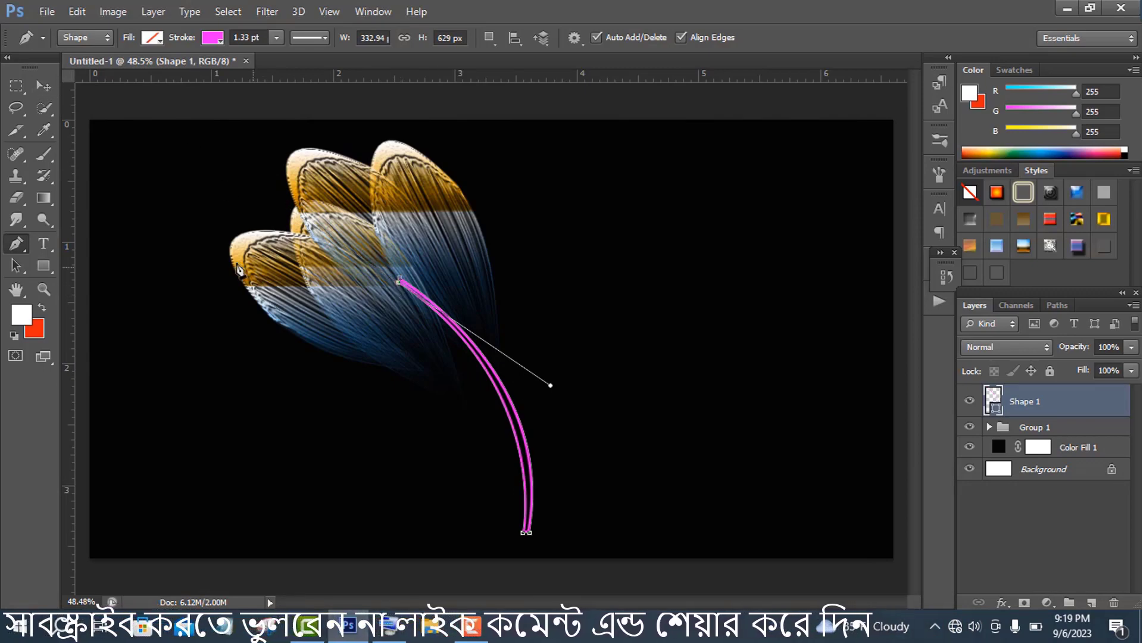
Step: Draw a small no-fill ellipse with the magenta stroke at the stem's upper end in the middle of the petals
{"action": "right_click", "coordinate": [43, 266]}
{"action": "left_click", "coordinate": [89, 293]}
{"action": "mouse_move", "coordinate": [232, 362]}
{"action": "left_mouse_down"}
{"action": "mouse_move", "coordinate": [265, 367]}
{"action": "mouse_move", "coordinate": [400, 287]}
{"action": "left_mouse_up"}
{"action": "key", "text": "v"}
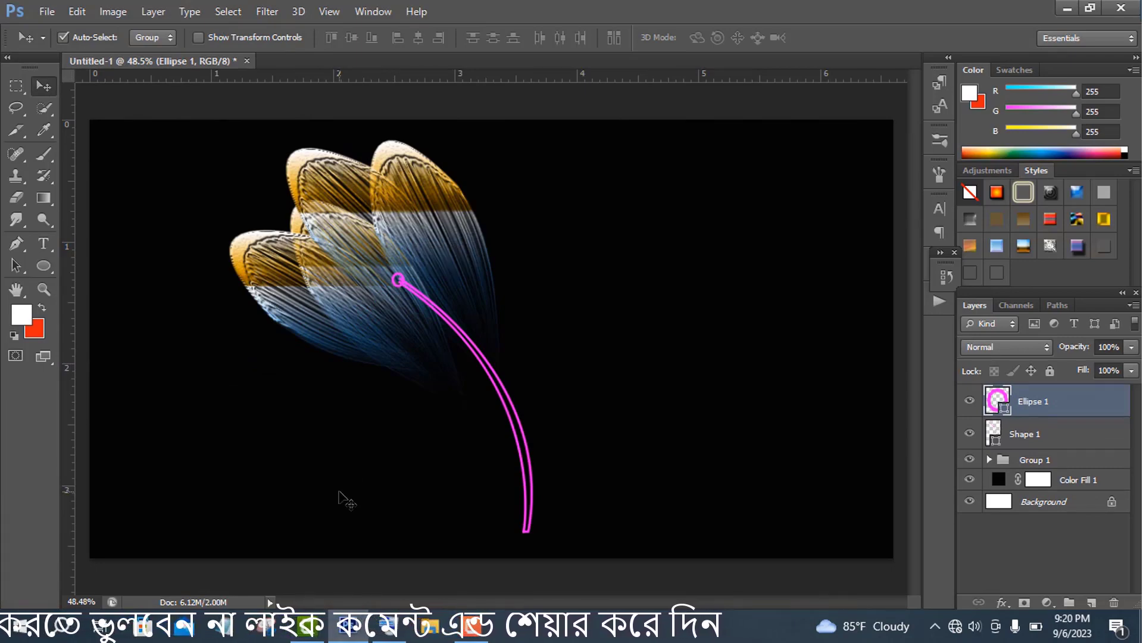
Step: Put the Shape 1 stem and the Ellipse 1 layer into Group 1 with the petals
{"action": "left_click", "coordinate": [1029, 435]}
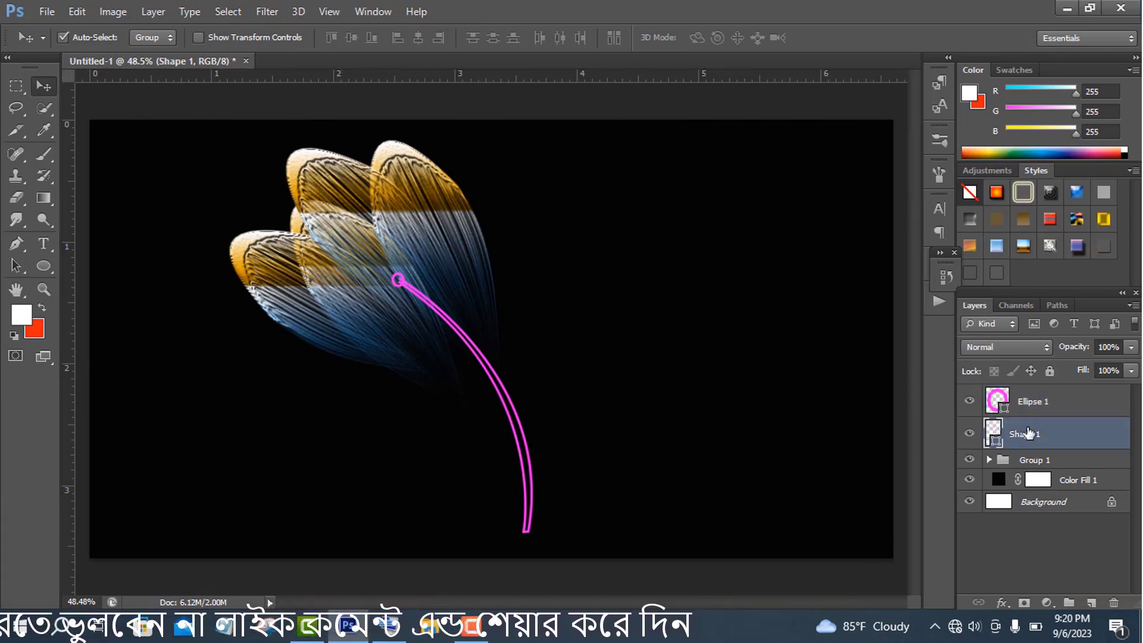
{"action": "left_click_drag", "start_coordinate": [1030, 436], "coordinate": [1031, 459]}
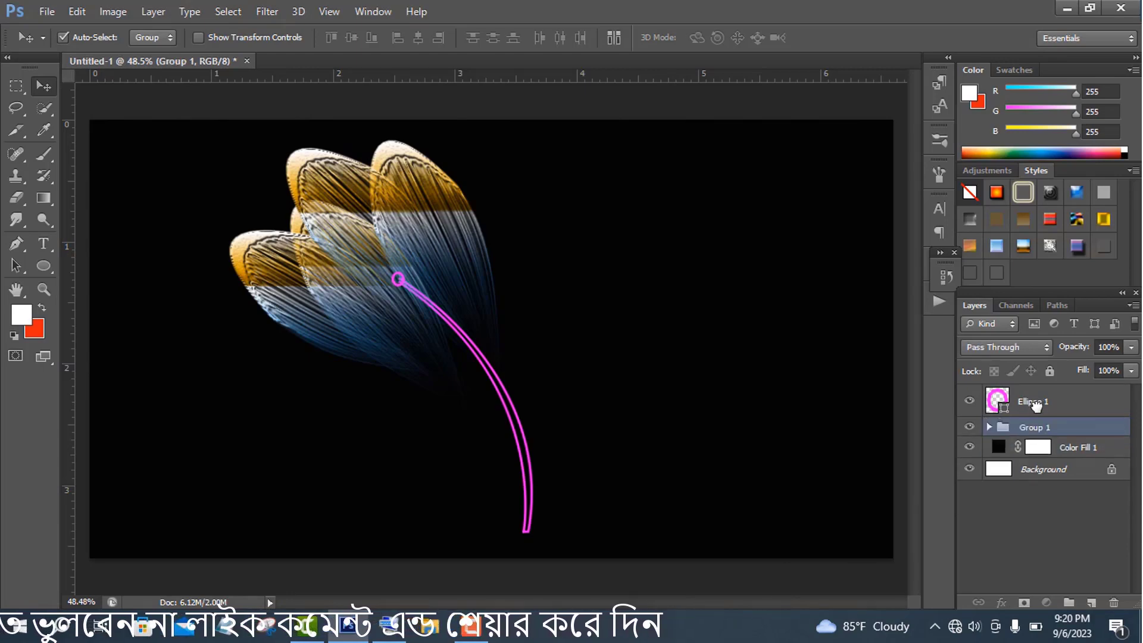
{"action": "left_click_drag", "start_coordinate": [1036, 405], "coordinate": [1035, 424]}
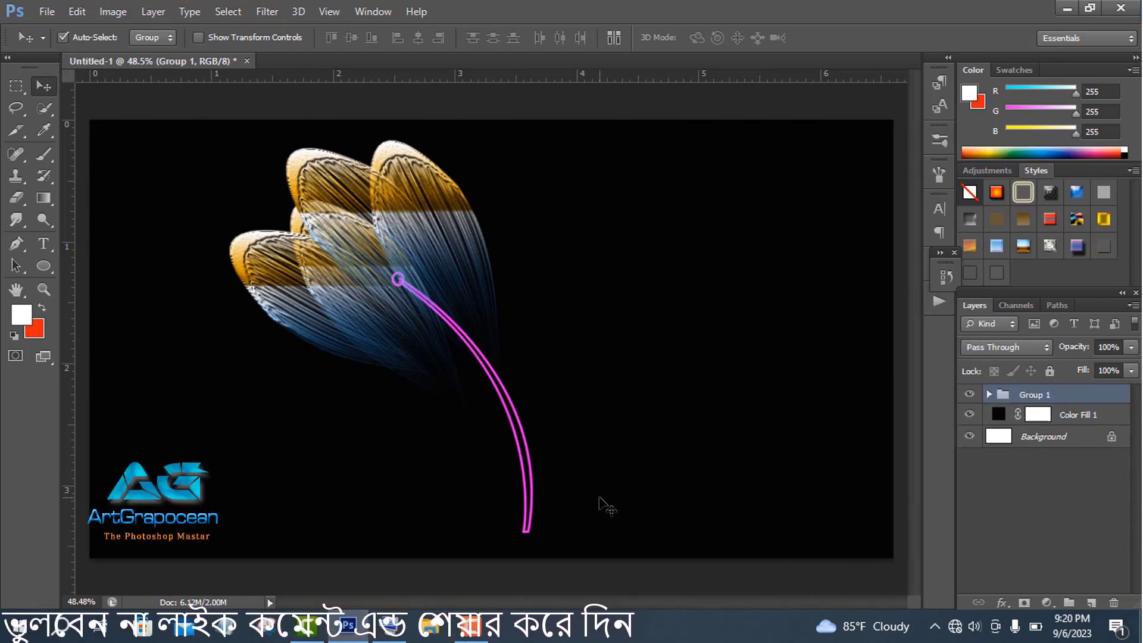
Step: Show the transform controls, duplicate Group 1 and move the copy about 0.7 in to the right
{"action": "left_click", "coordinate": [199, 37]}
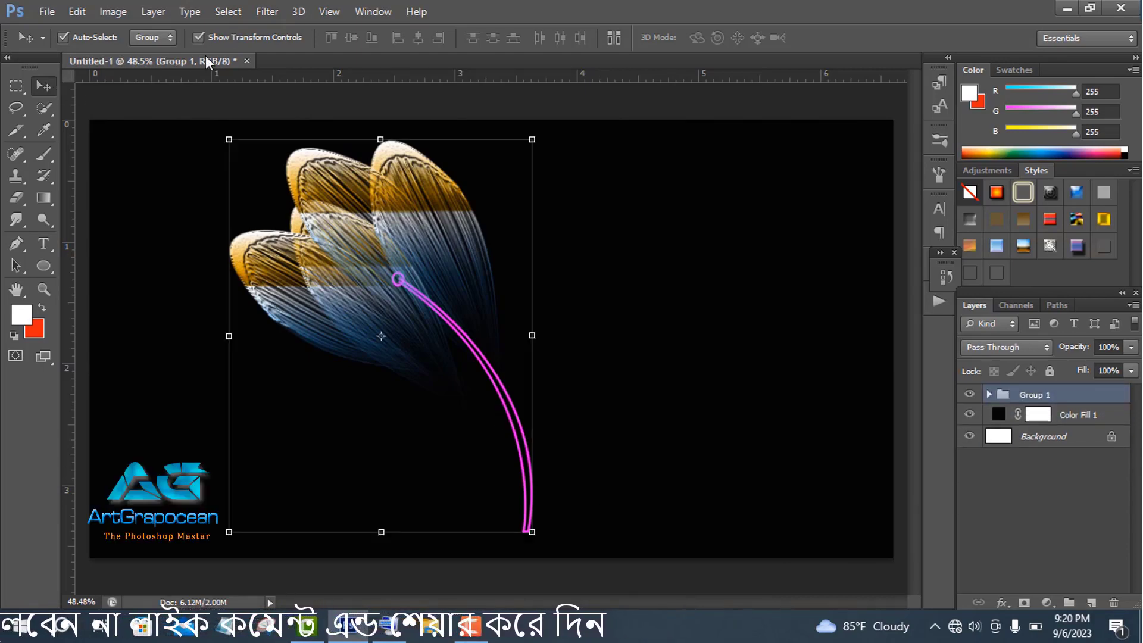
{"action": "key", "text": "ctrl+j"}
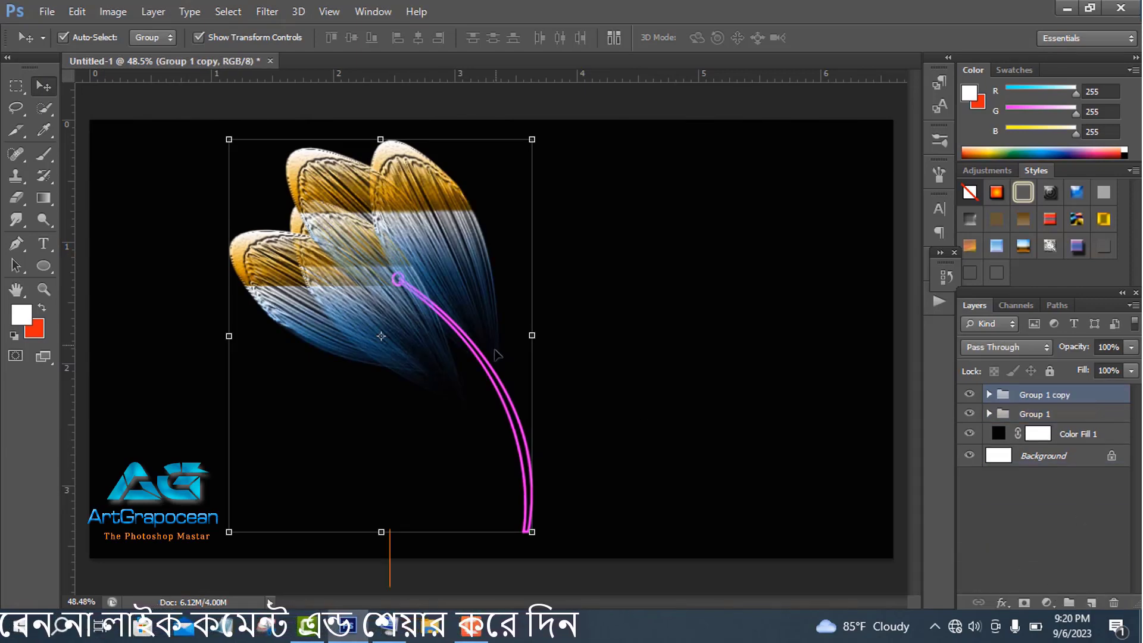
{"action": "left_click_drag", "start_coordinate": [500, 384], "coordinate": [585, 383]}
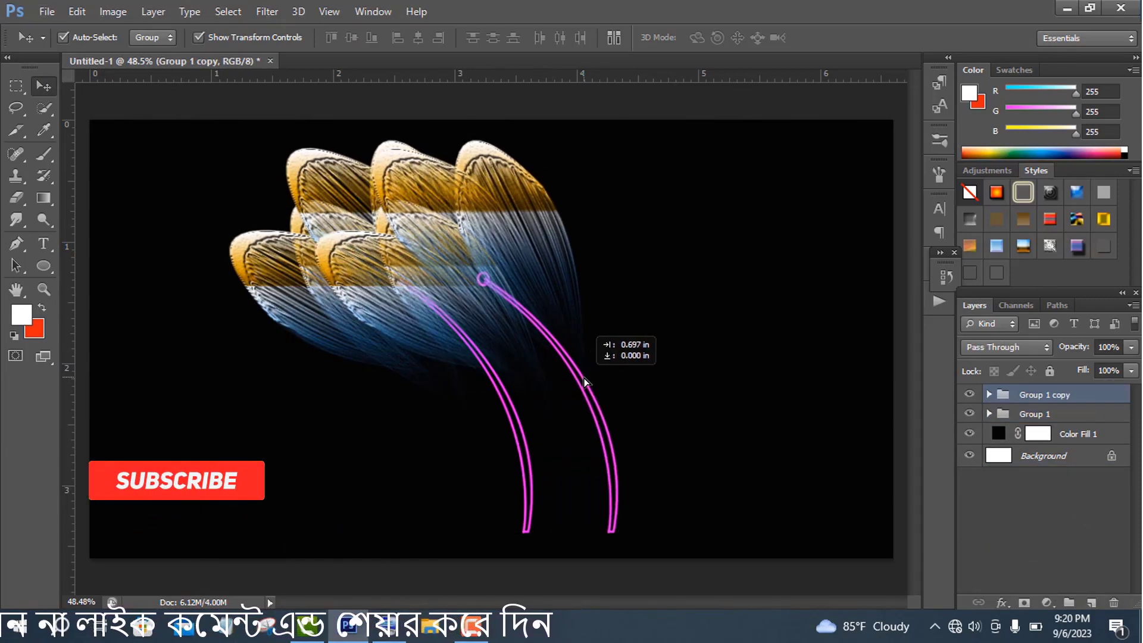
Step: Rotate the copied flower 44.72° clockwise and shift it right so its stem crosses the base of the original stem
{"action": "key", "text": "ctrl+t"}
{"action": "left_click_drag", "start_coordinate": [637, 529], "coordinate": [557, 559]}
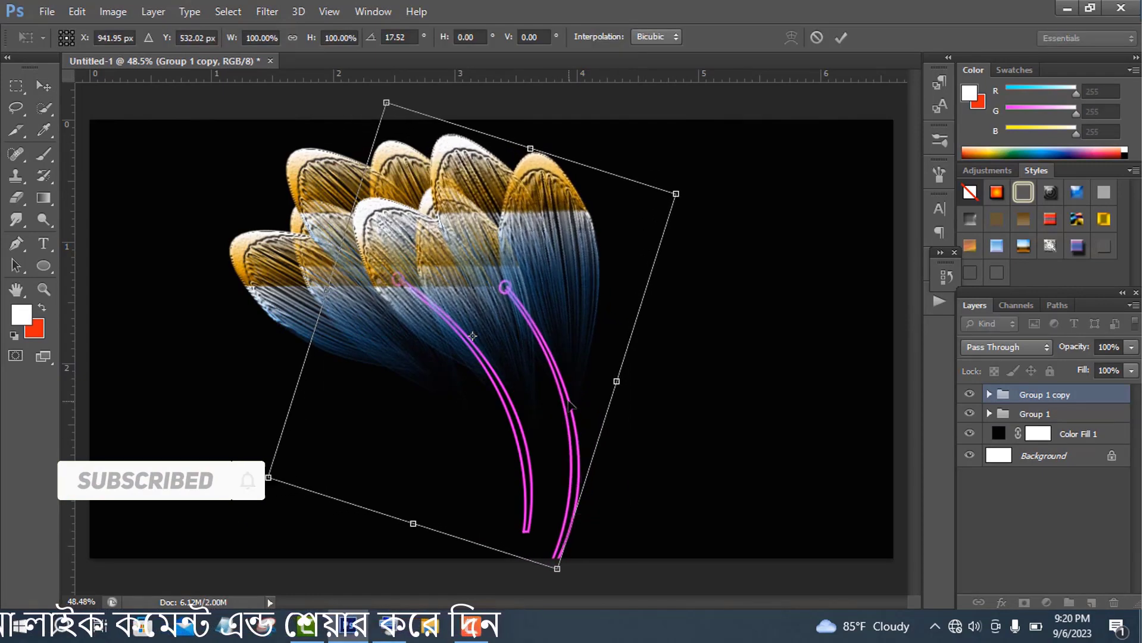
{"action": "left_click_drag", "start_coordinate": [569, 405], "coordinate": [586, 386]}
{"action": "left_click_drag", "start_coordinate": [603, 554], "coordinate": [566, 472]}
{"action": "left_click_drag", "start_coordinate": [549, 562], "coordinate": [536, 566]}
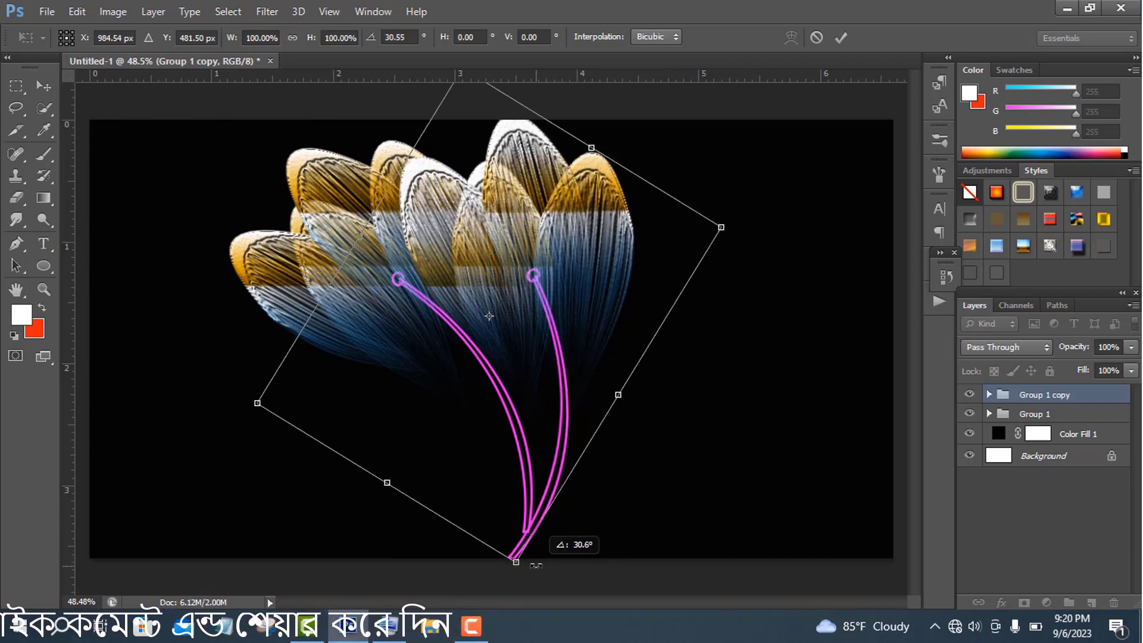
{"action": "left_click_drag", "start_coordinate": [570, 372], "coordinate": [591, 372]}
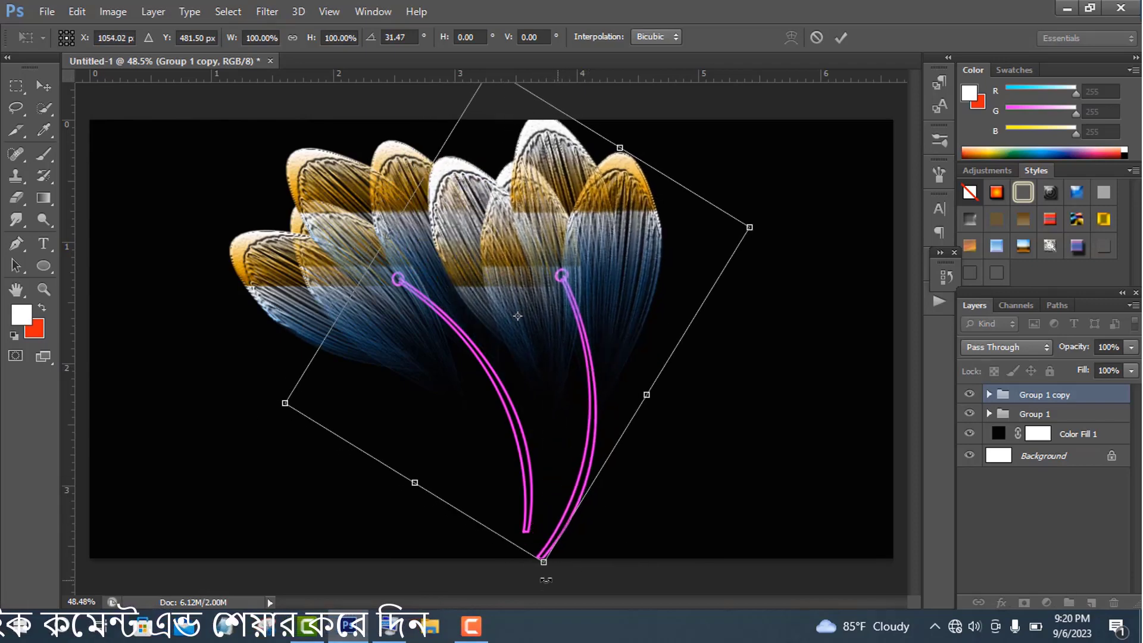
{"action": "left_click_drag", "start_coordinate": [546, 579], "coordinate": [509, 580]}
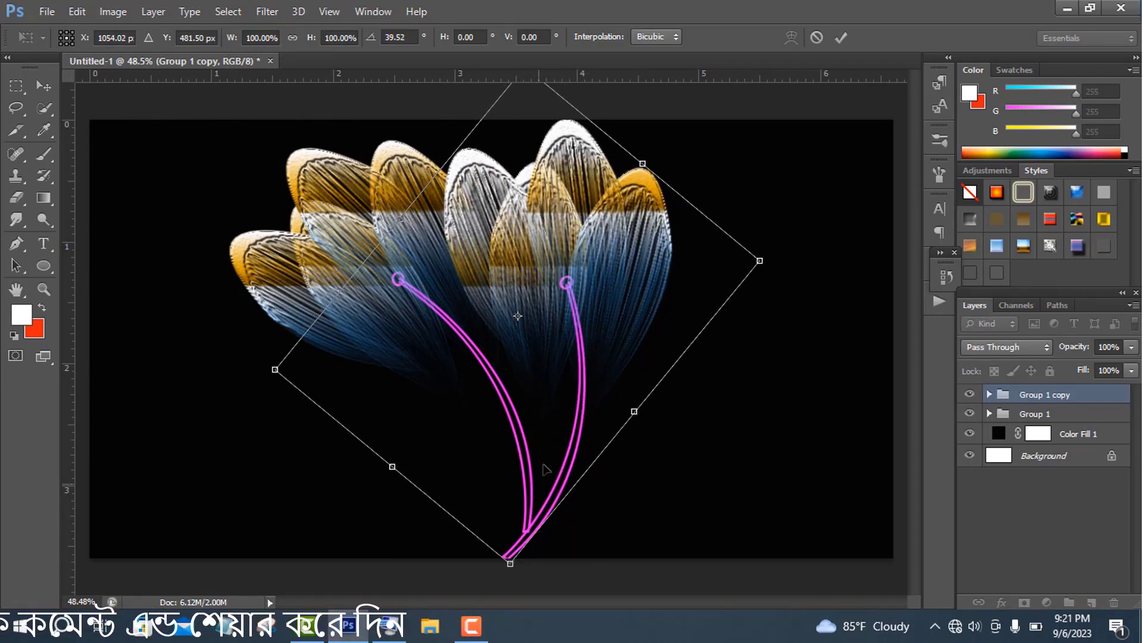
{"action": "left_click_drag", "start_coordinate": [581, 321], "coordinate": [597, 322]}
{"action": "left_click_drag", "start_coordinate": [541, 583], "coordinate": [508, 543]}
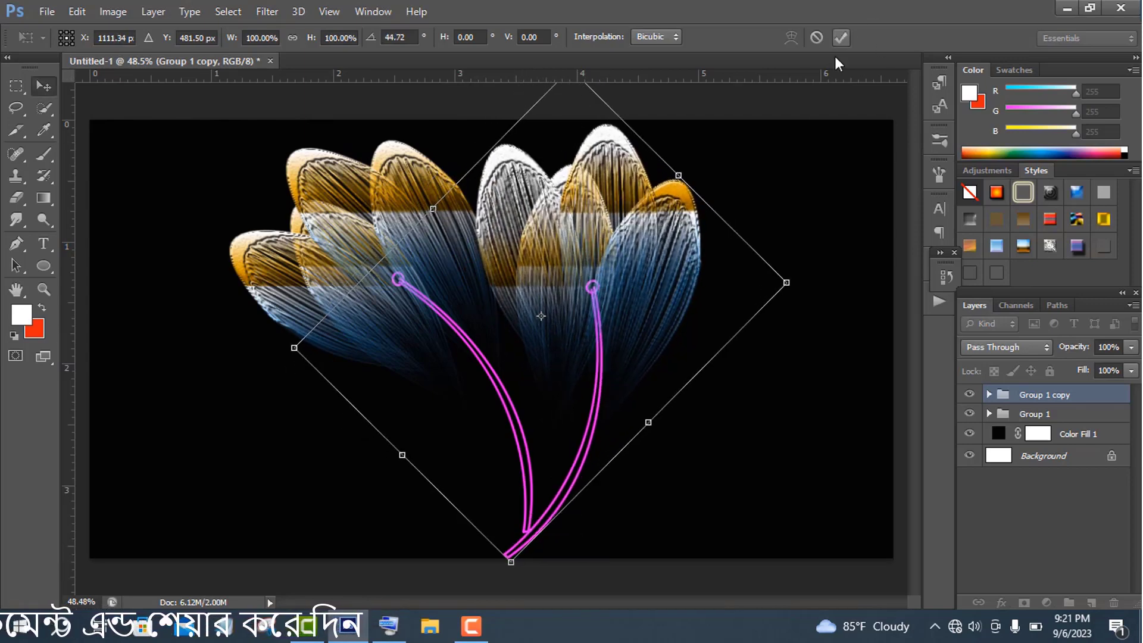
{"action": "left_click", "coordinate": [840, 38]}
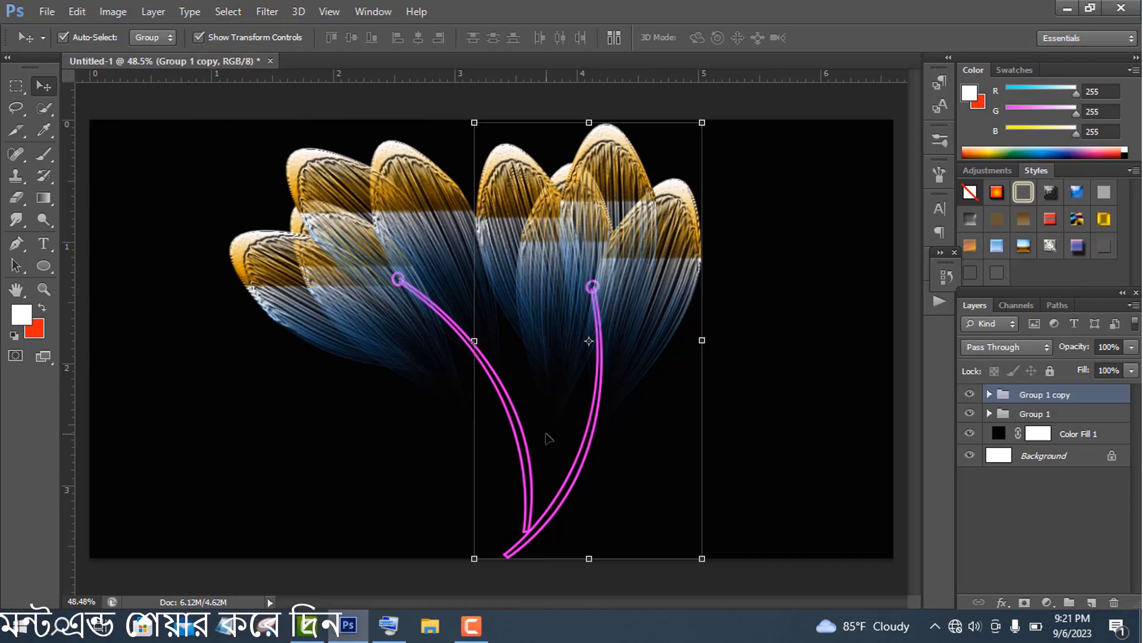
Step: Duplicate Group 1, shrink the copy to roughly 70% and place it below the original with its stem meeting the rotated stem's lower tip
{"action": "left_click_drag", "start_coordinate": [1080, 415], "coordinate": [1092, 602]}
{"action": "left_click_drag", "start_coordinate": [459, 328], "coordinate": [356, 369]}
{"action": "left_click_drag", "start_coordinate": [459, 583], "coordinate": [401, 474]}
{"action": "left_click", "coordinate": [846, 36]}
{"action": "left_click_drag", "start_coordinate": [328, 361], "coordinate": [436, 444]}
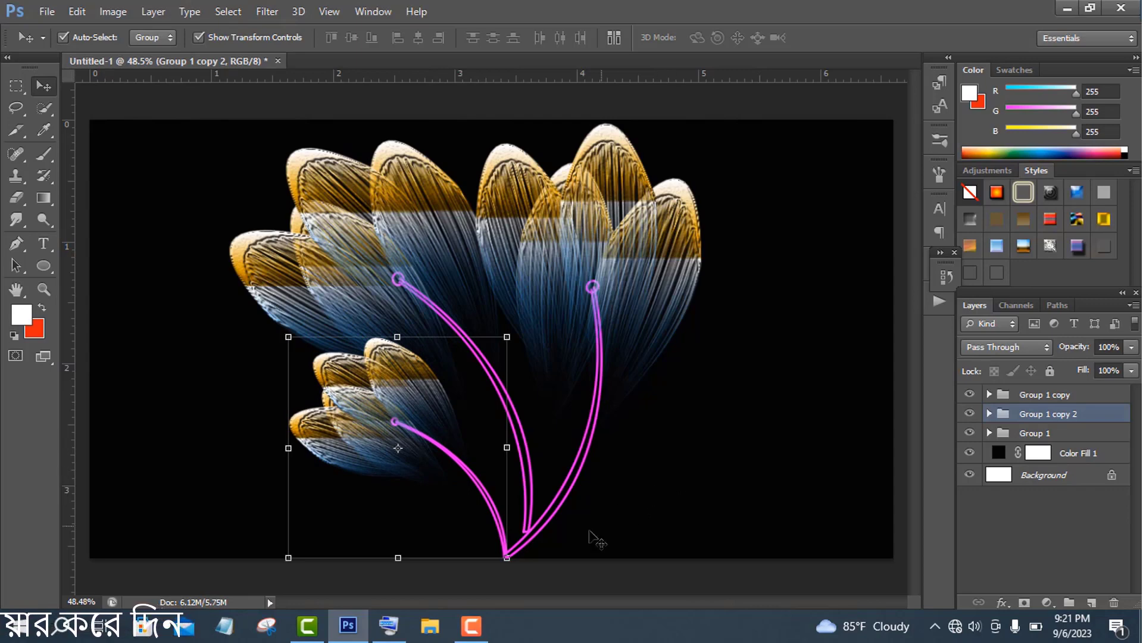
Step: Nudge Group 1 slightly downward with the On-Screen Keyboard so its stem end meets the rotated flower's stem
{"action": "left_click", "coordinate": [1036, 433]}
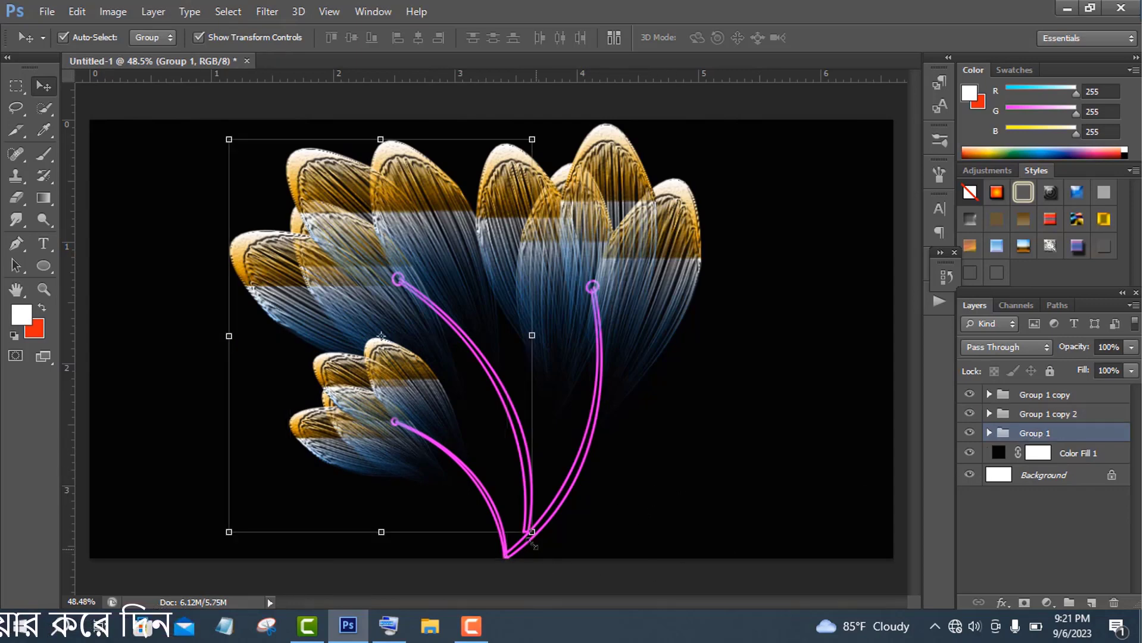
{"action": "left_click", "coordinate": [390, 626]}
{"action": "left_click_drag", "start_coordinate": [811, 326], "coordinate": [1073, 280]}
{"action": "left_click", "coordinate": [999, 499]}
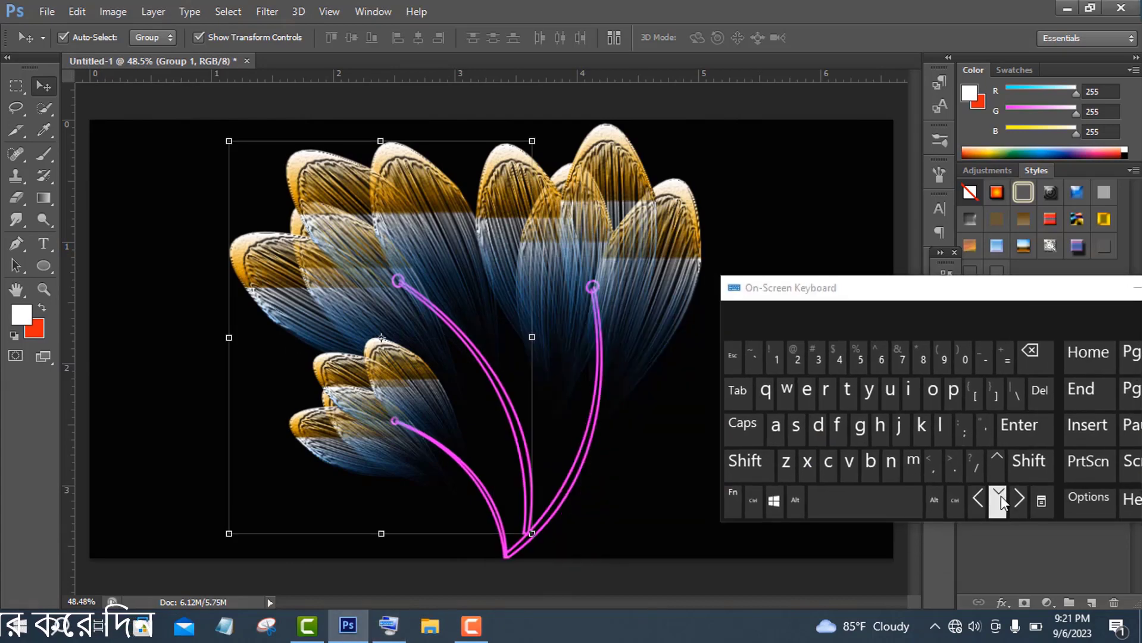
{"action": "left_click", "coordinate": [999, 499]}
{"action": "left_click", "coordinate": [998, 498]}
{"action": "left_click", "coordinate": [1133, 292]}
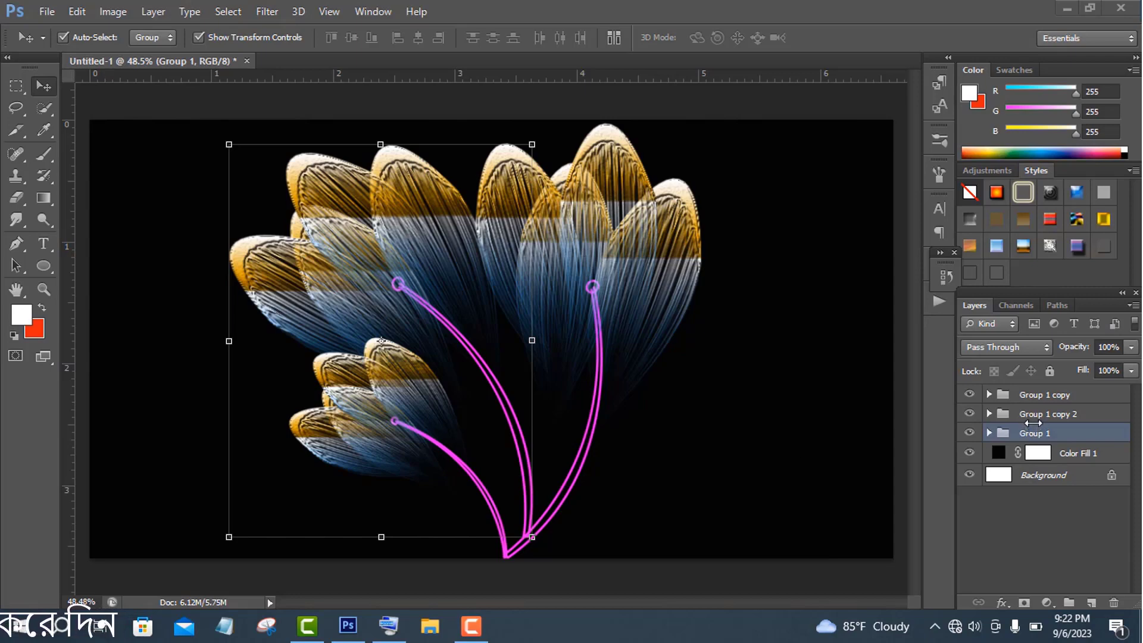
Step: Duplicate the Group 1 copy flower and shrink the duplicate from its centre to roughly 70%
{"action": "left_click", "coordinate": [1055, 397]}
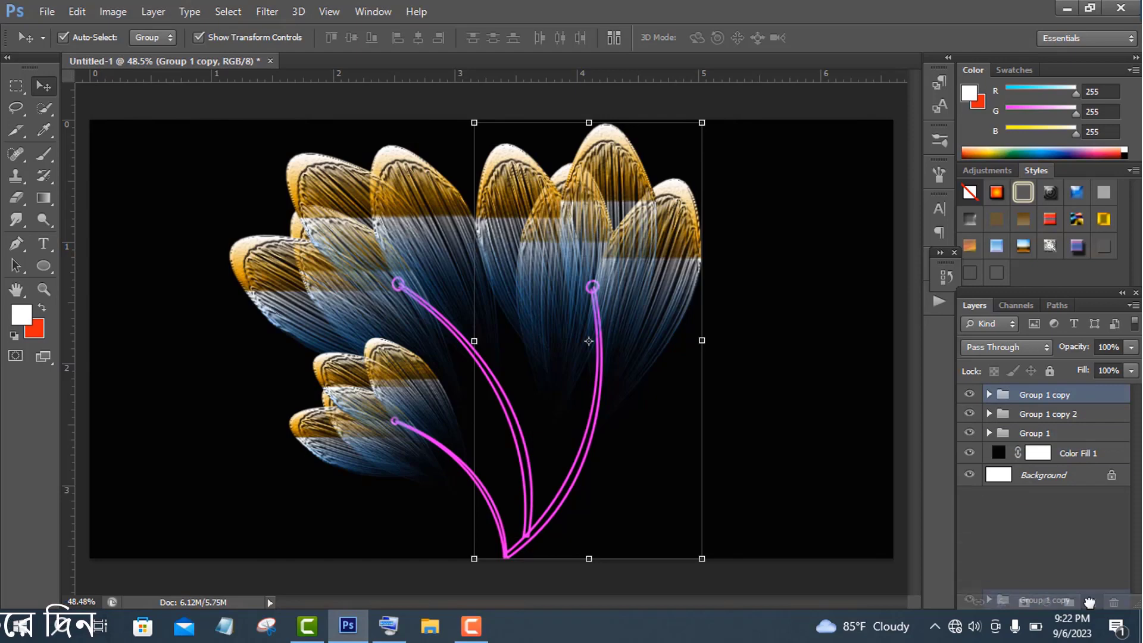
{"action": "key", "text": "ctrl+j"}
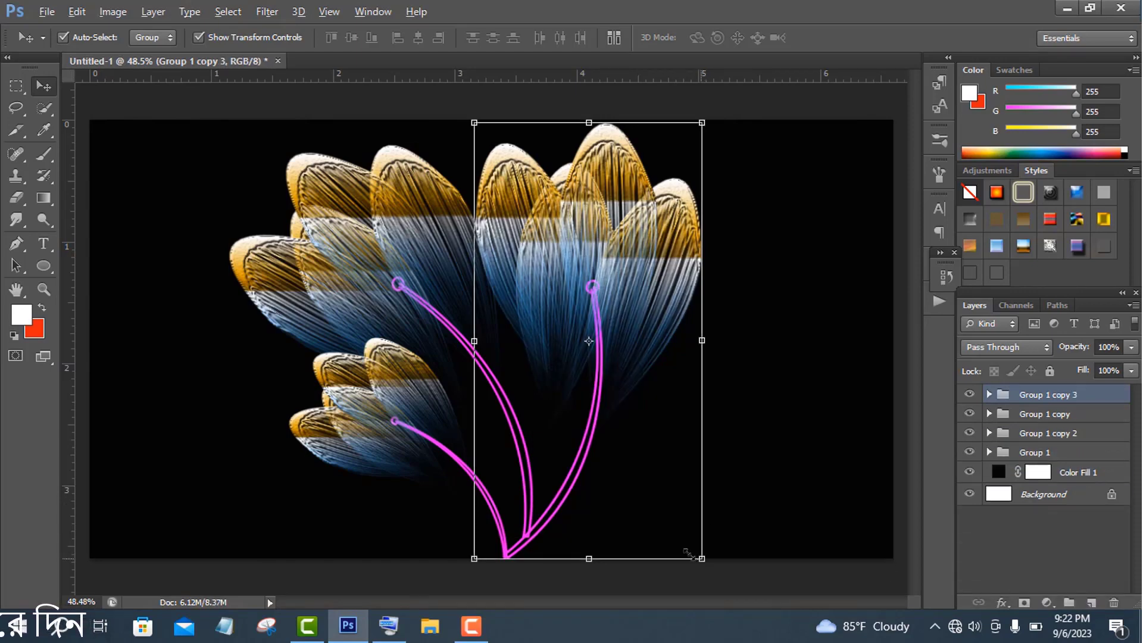
{"action": "left_click_drag", "start_coordinate": [703, 560], "coordinate": [668, 495]}
{"action": "left_click", "coordinate": [840, 38]}
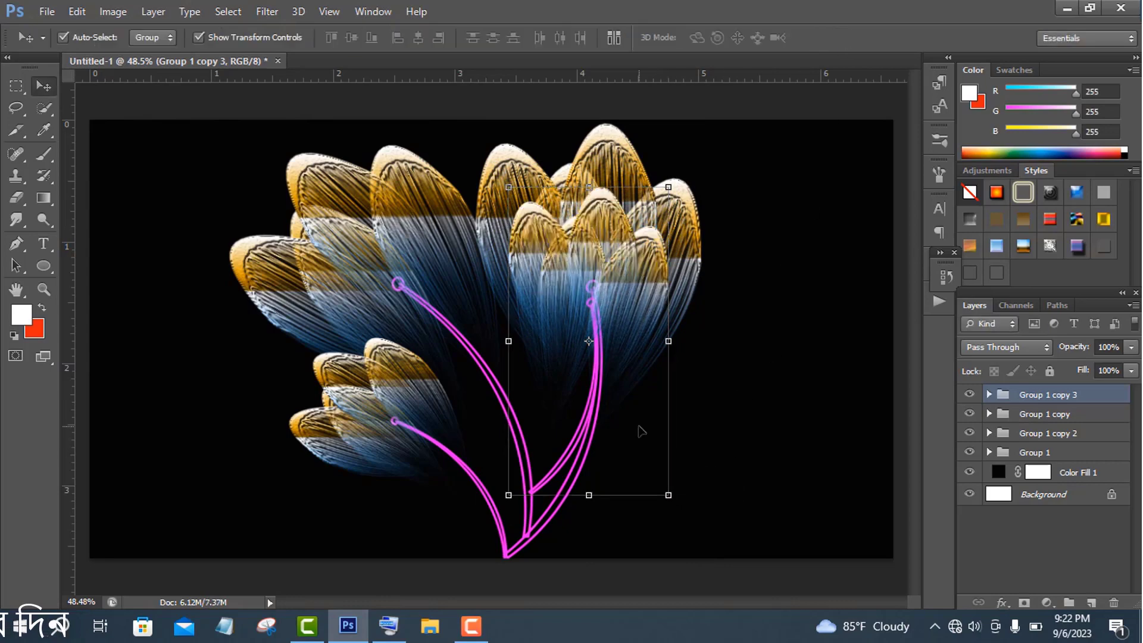
Step: Move the small Group 1 copy 3 flower to the lower right, rotate it 31.37° clockwise and scale it to 80.52%
{"action": "left_click_drag", "start_coordinate": [640, 431], "coordinate": [668, 453]}
{"action": "left_click", "coordinate": [1064, 397]}
{"action": "key", "text": "ctrl+t"}
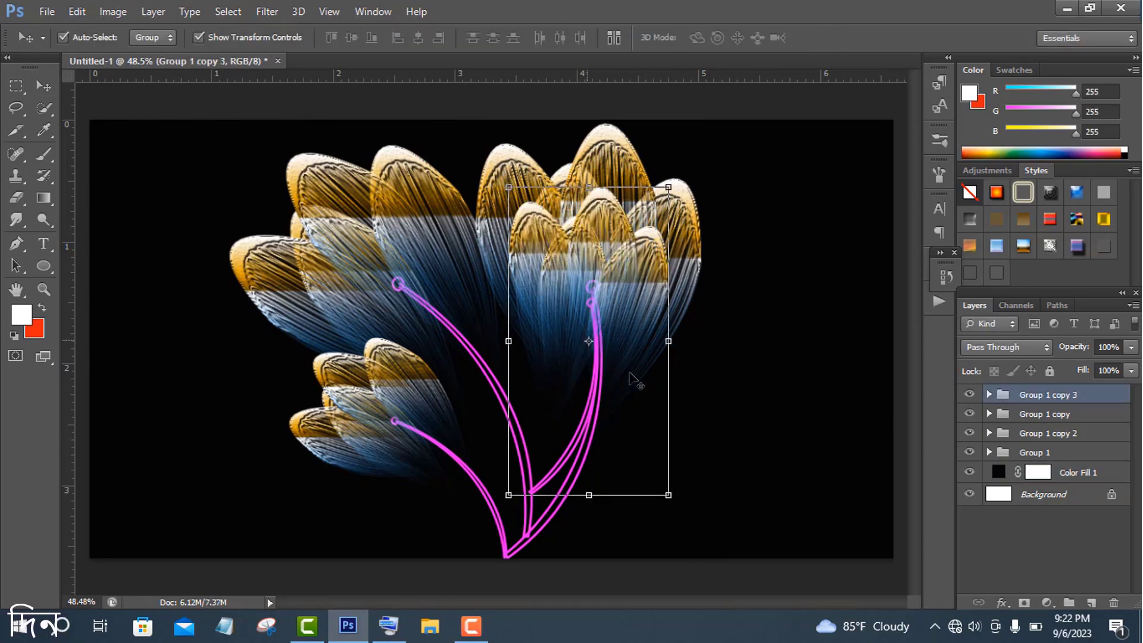
{"action": "left_click_drag", "start_coordinate": [632, 380], "coordinate": [643, 440]}
{"action": "left_click_drag", "start_coordinate": [714, 237], "coordinate": [733, 301]}
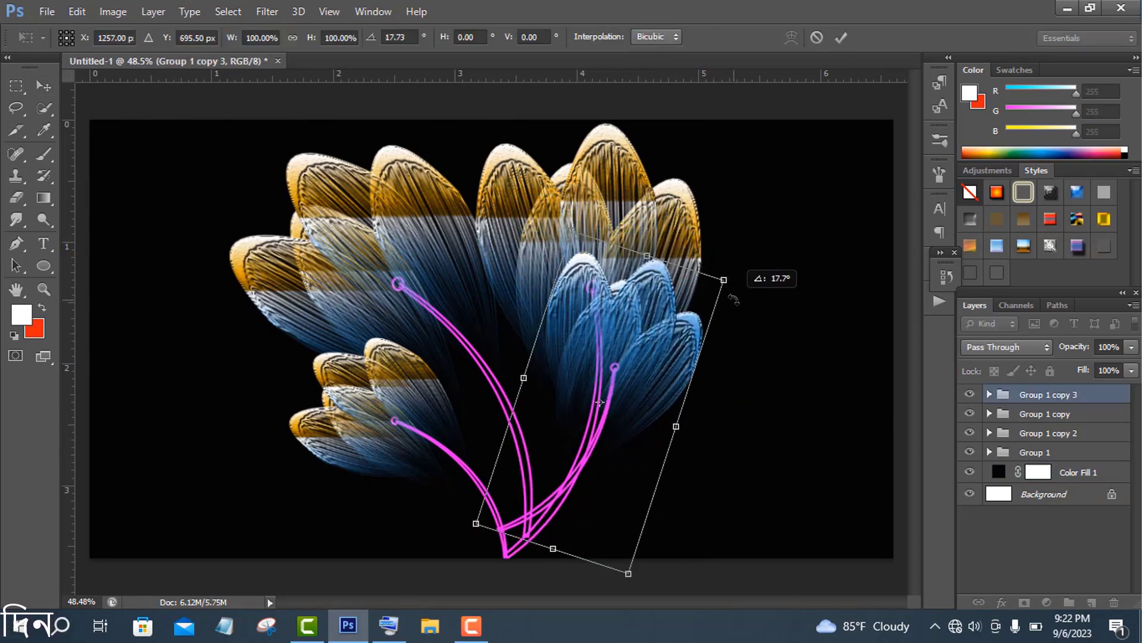
{"action": "left_click_drag", "start_coordinate": [644, 403], "coordinate": [685, 429]}
{"action": "left_click_drag", "start_coordinate": [794, 288], "coordinate": [803, 336]}
{"action": "left_click_drag", "start_coordinate": [691, 406], "coordinate": [693, 433]}
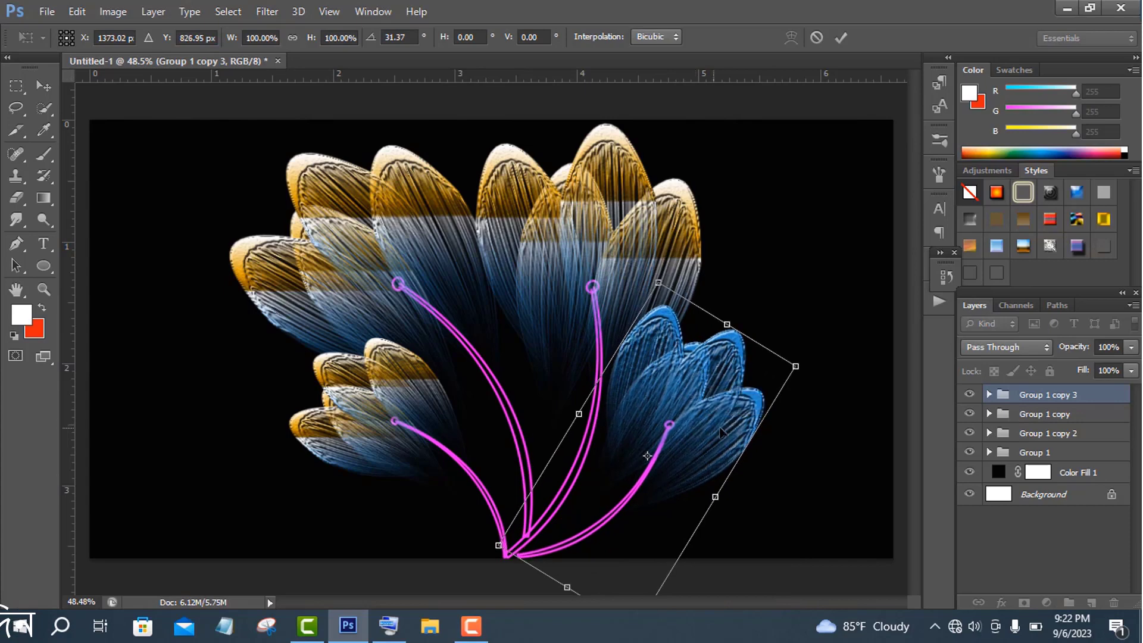
{"action": "left_click_drag", "start_coordinate": [795, 365], "coordinate": [765, 384]}
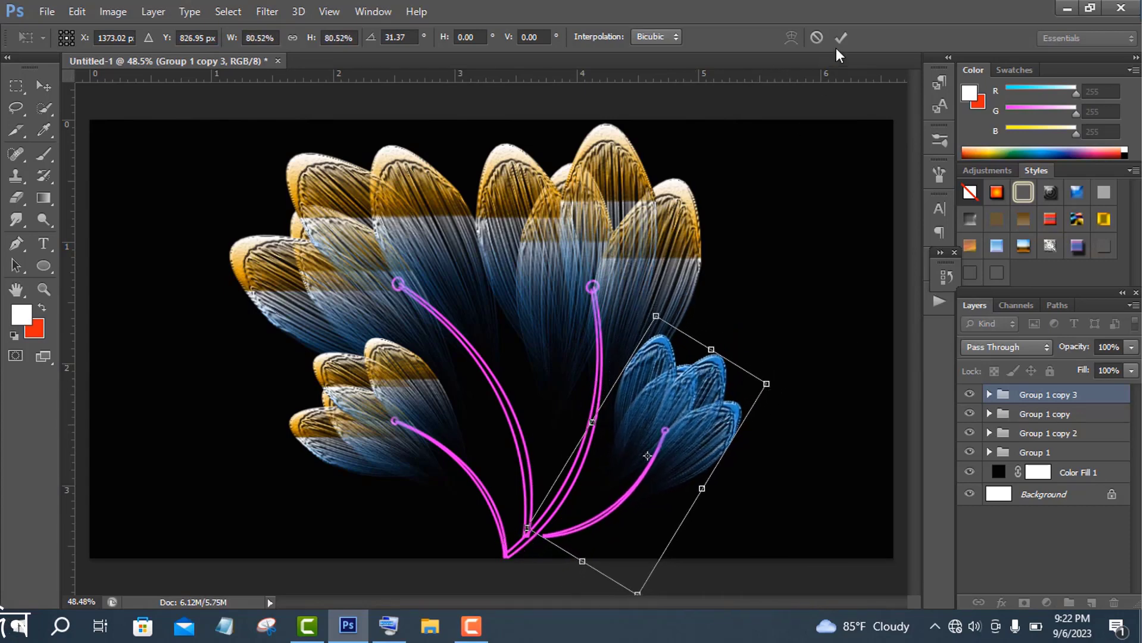
{"action": "left_click", "coordinate": [841, 37]}
Step: Rotate the small lower-right flower further clockwise and reposition it so its stem end joins the other stems
{"action": "mouse_move", "coordinate": [686, 446]}
{"action": "left_mouse_down"}
{"action": "mouse_move", "coordinate": [688, 458]}
{"action": "mouse_move", "coordinate": [666, 455]}
{"action": "mouse_move", "coordinate": [680, 450]}
{"action": "left_mouse_up"}
{"action": "left_click_drag", "start_coordinate": [749, 359], "coordinate": [769, 403]}
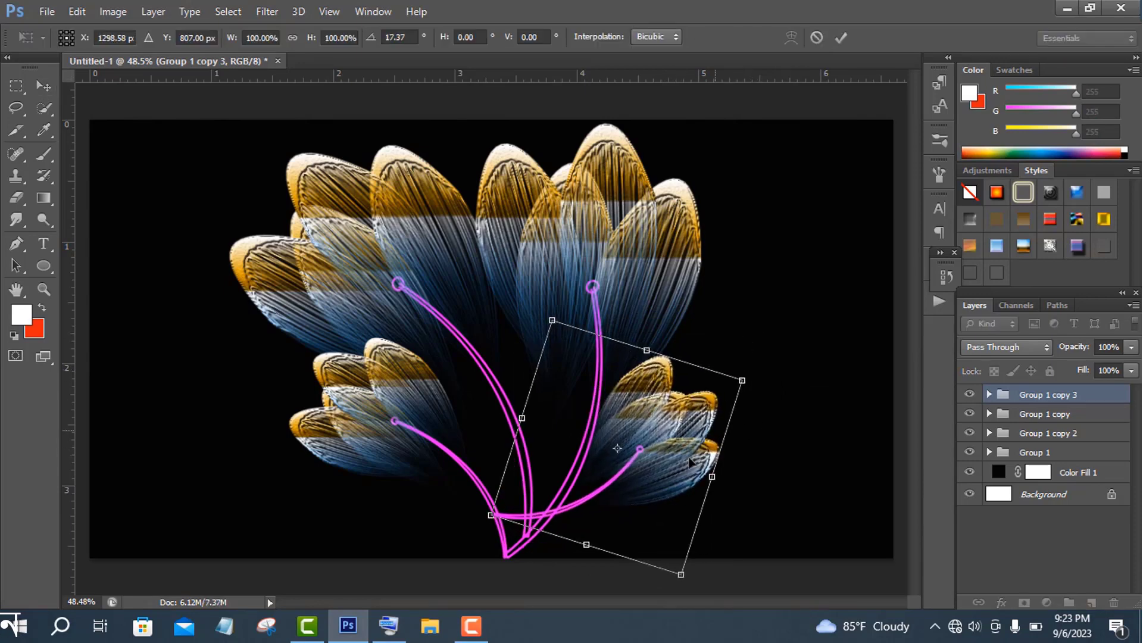
{"action": "left_click_drag", "start_coordinate": [666, 478], "coordinate": [703, 490]}
{"action": "left_click_drag", "start_coordinate": [796, 383], "coordinate": [783, 363]}
{"action": "left_click_drag", "start_coordinate": [676, 512], "coordinate": [668, 505]}
{"action": "left_click", "coordinate": [841, 38]}
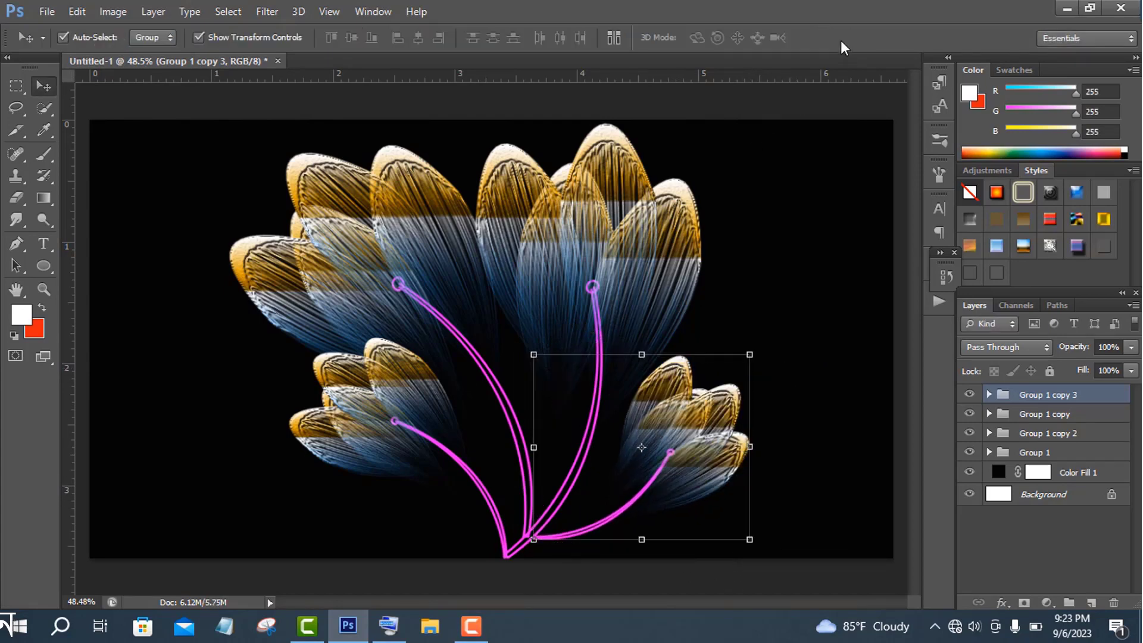
Step: Hide the transform controls and fine-tune the small lower-right flower's vertical position with the On-Screen Keyboard
{"action": "left_click", "coordinate": [200, 37]}
{"action": "left_click", "coordinate": [387, 635]}
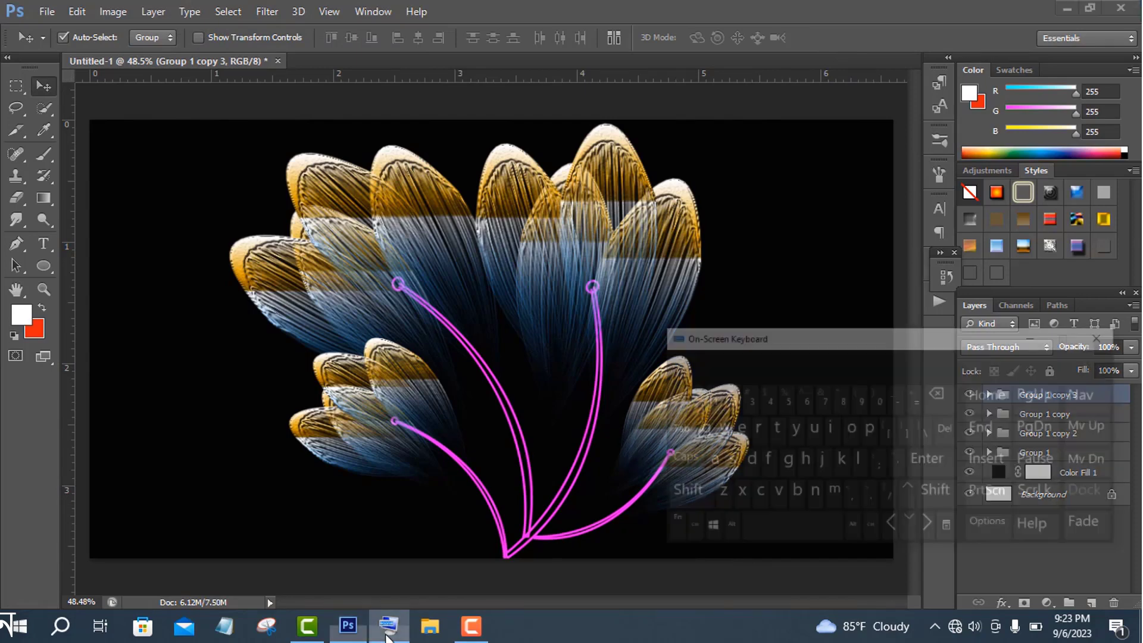
{"action": "left_click", "coordinate": [996, 458]}
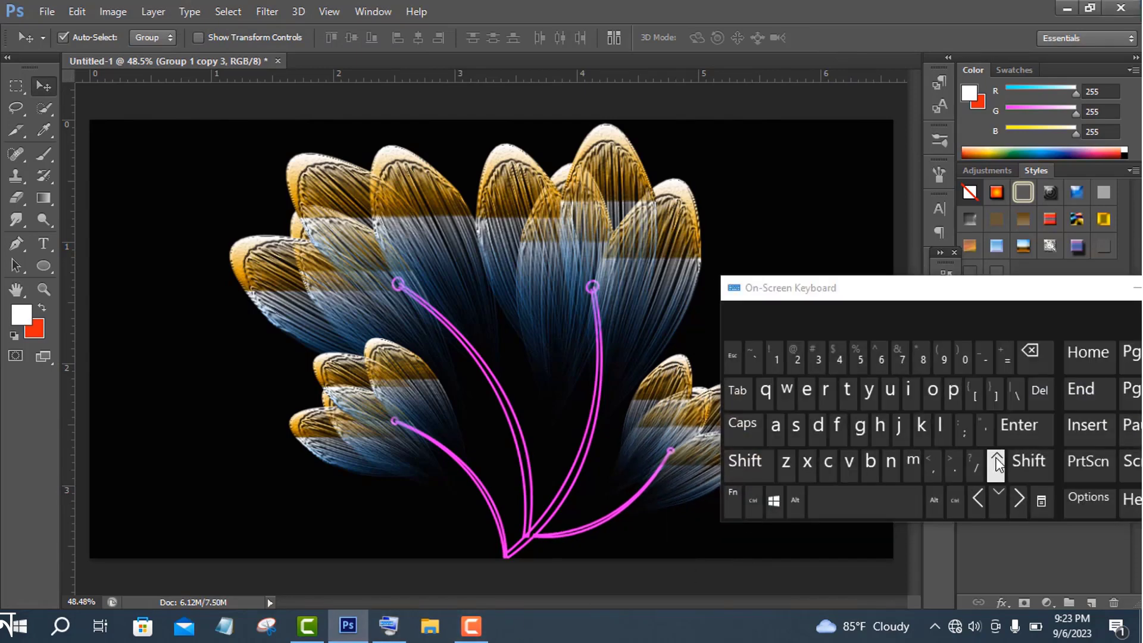
{"action": "left_click", "coordinate": [998, 497]}
{"action": "left_click", "coordinate": [1138, 289]}
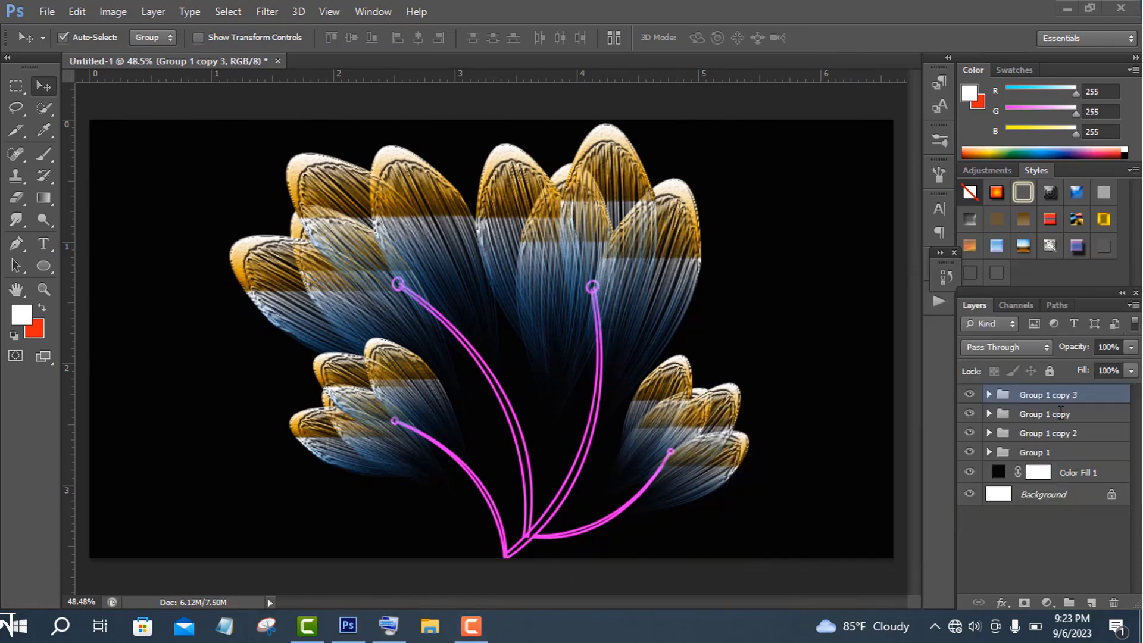
Step: Show the transform controls again and nudge Group 1 slightly upward with the On-Screen Keyboard
{"action": "left_click", "coordinate": [1060, 414]}
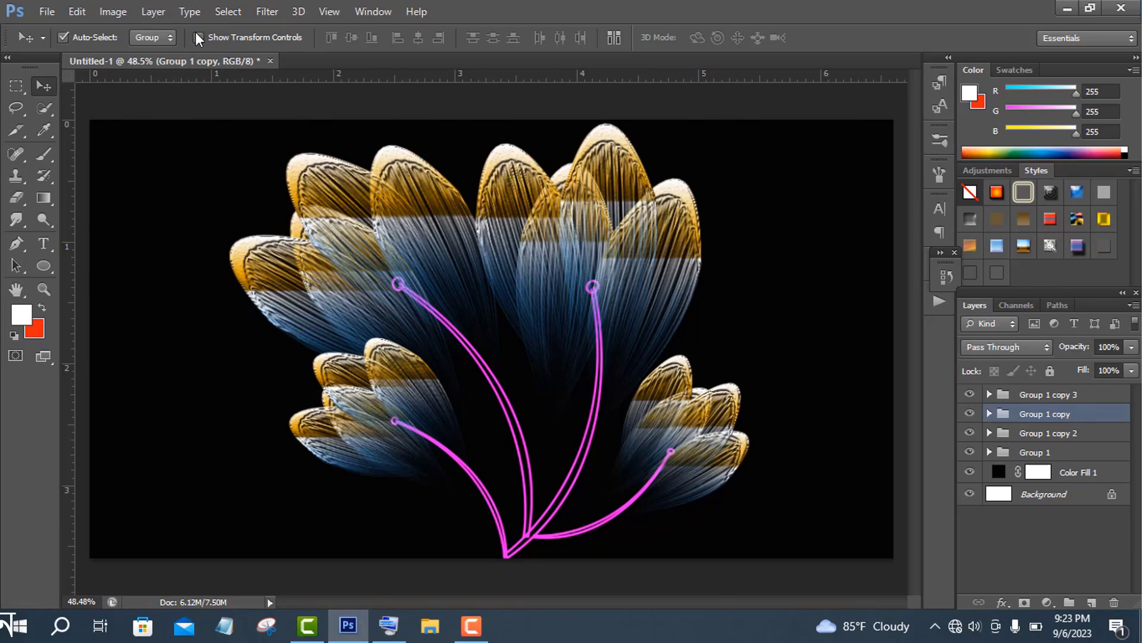
{"action": "left_click", "coordinate": [198, 37]}
{"action": "left_click", "coordinate": [1048, 435]}
{"action": "left_click", "coordinate": [1047, 454]}
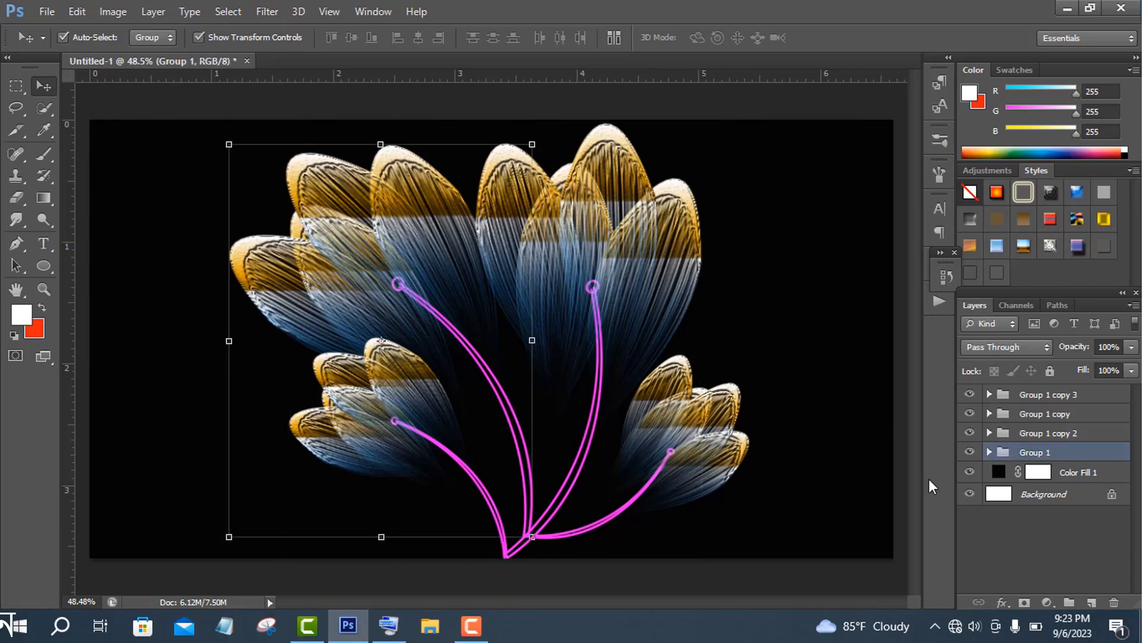
{"action": "left_click", "coordinate": [398, 633]}
{"action": "left_click", "coordinate": [997, 468]}
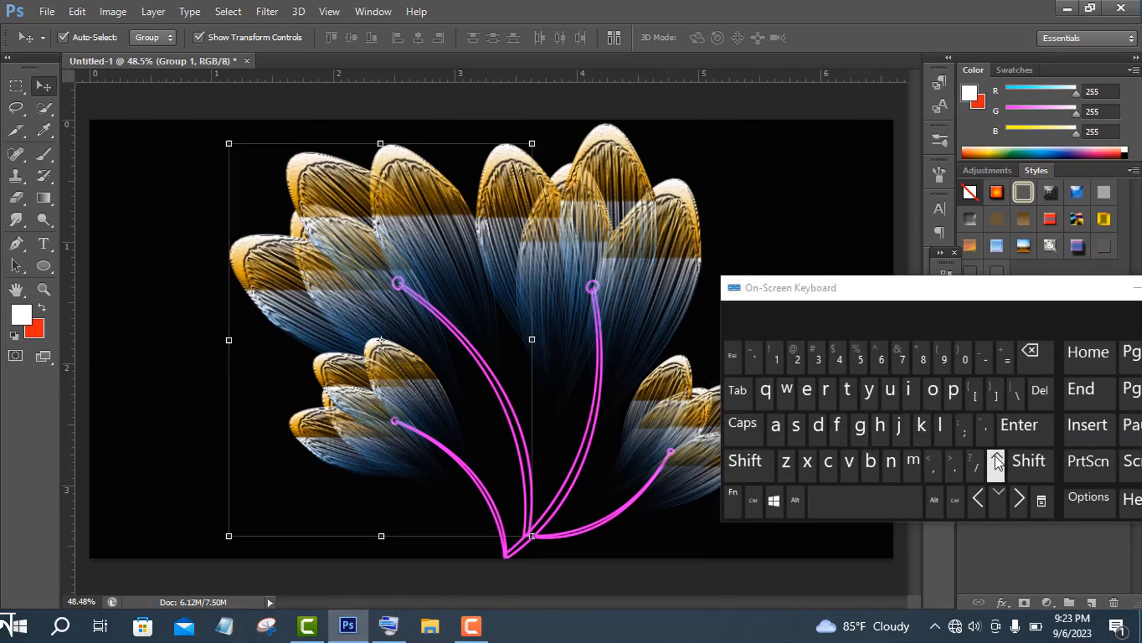
{"action": "left_click_drag", "start_coordinate": [1125, 299], "coordinate": [1066, 329]}
{"action": "left_click", "coordinate": [1079, 319]}
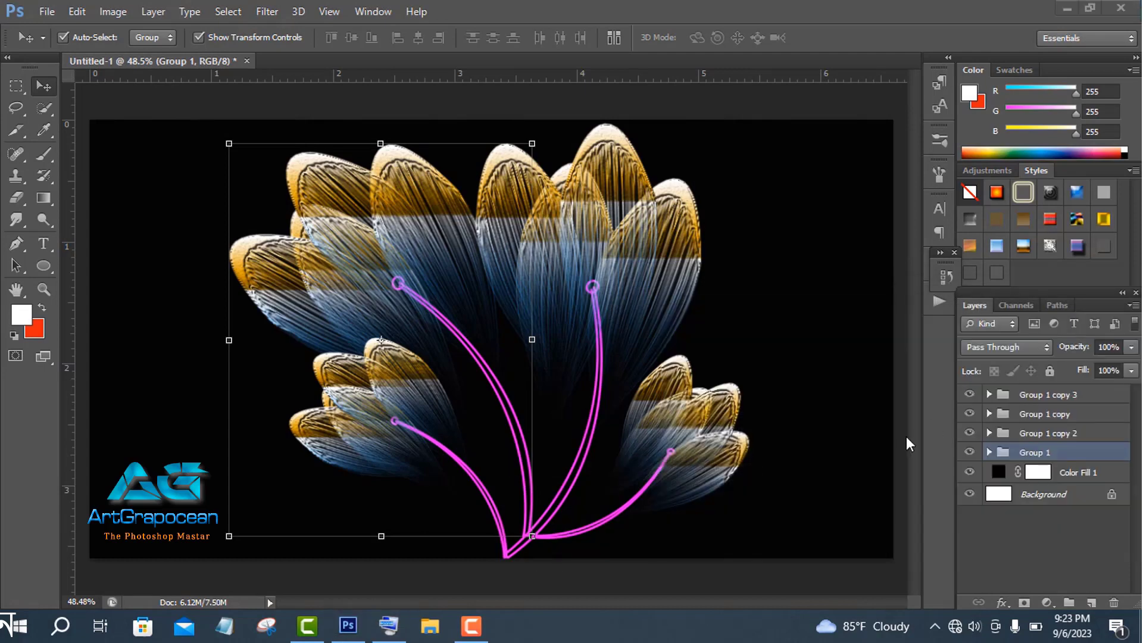
Step: Select all four flower groups together and start a free transform on them
{"action": "left_click", "coordinate": [1063, 394], "text": "shift"}
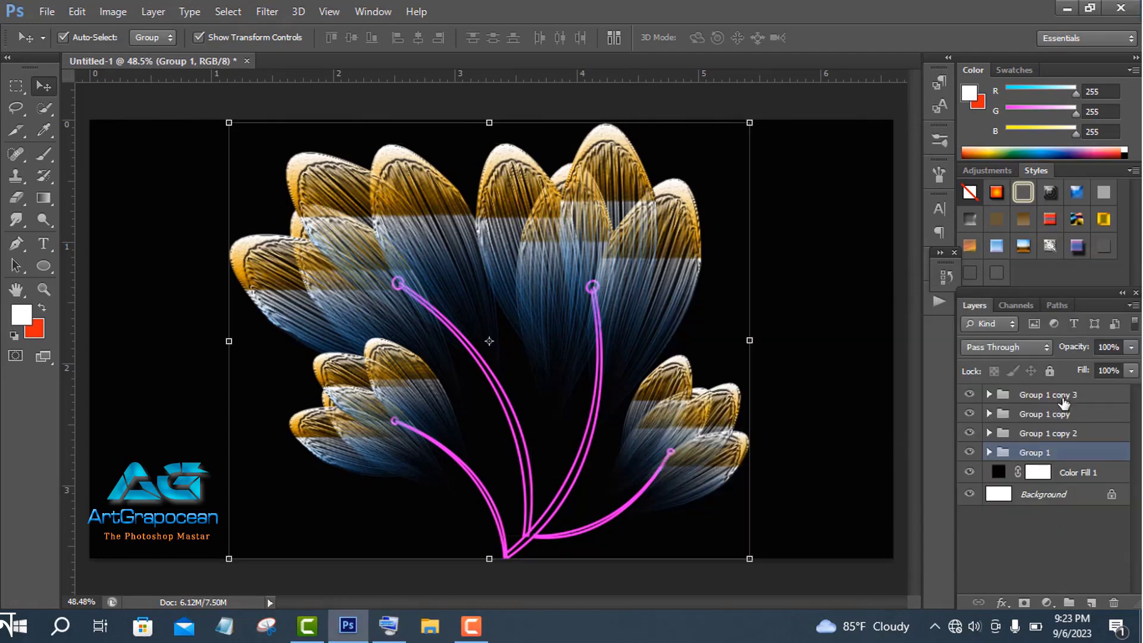
{"action": "key", "text": "ctrl+t"}
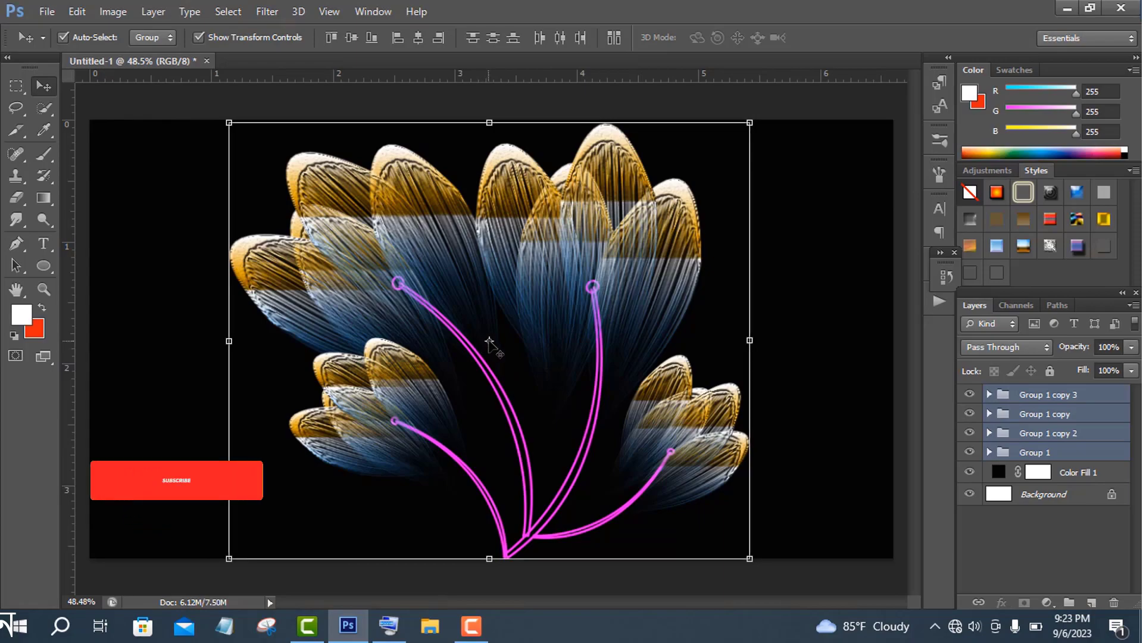